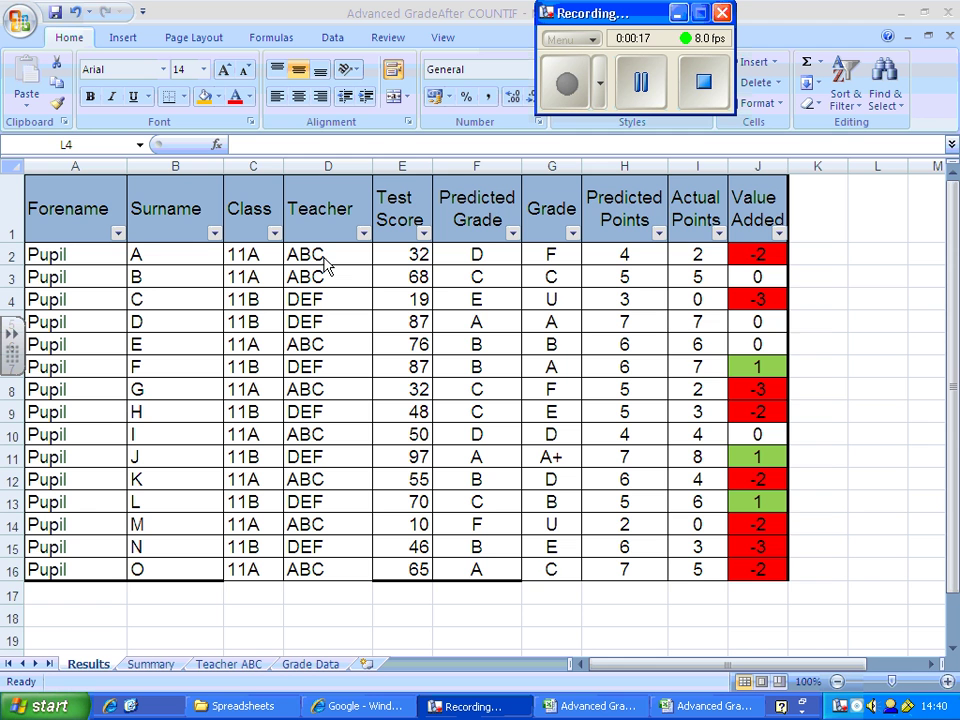
Step: On the Teacher ABC sheet, insert the COUNTIFS function into cell F10, choosing it from the list of all functions
{"action": "left_click", "coordinate": [234, 666]}
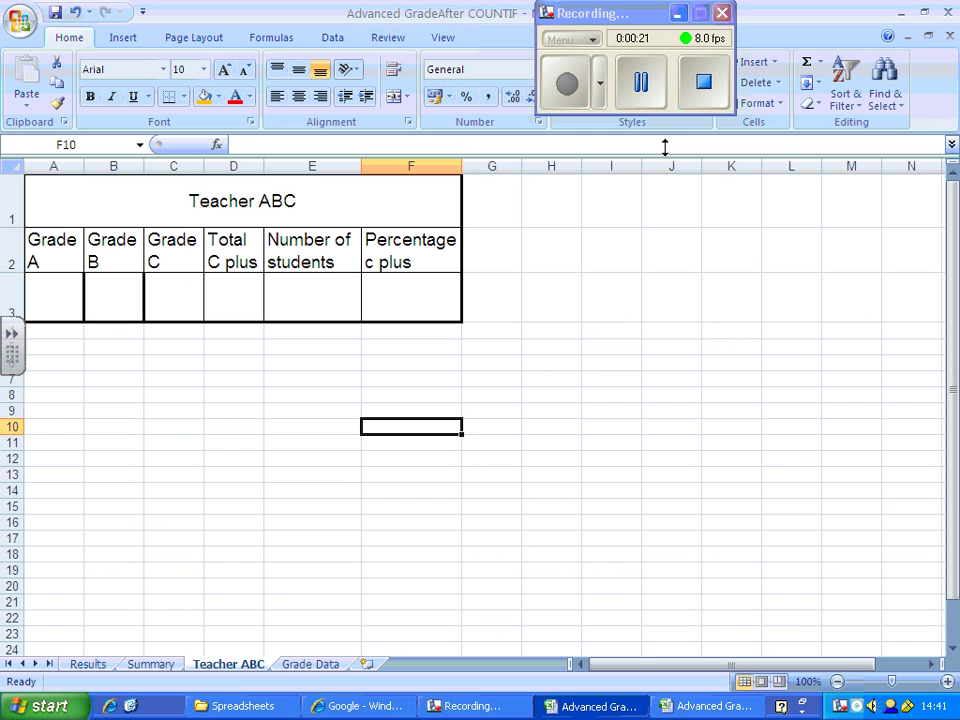
{"action": "left_click", "coordinate": [677, 14]}
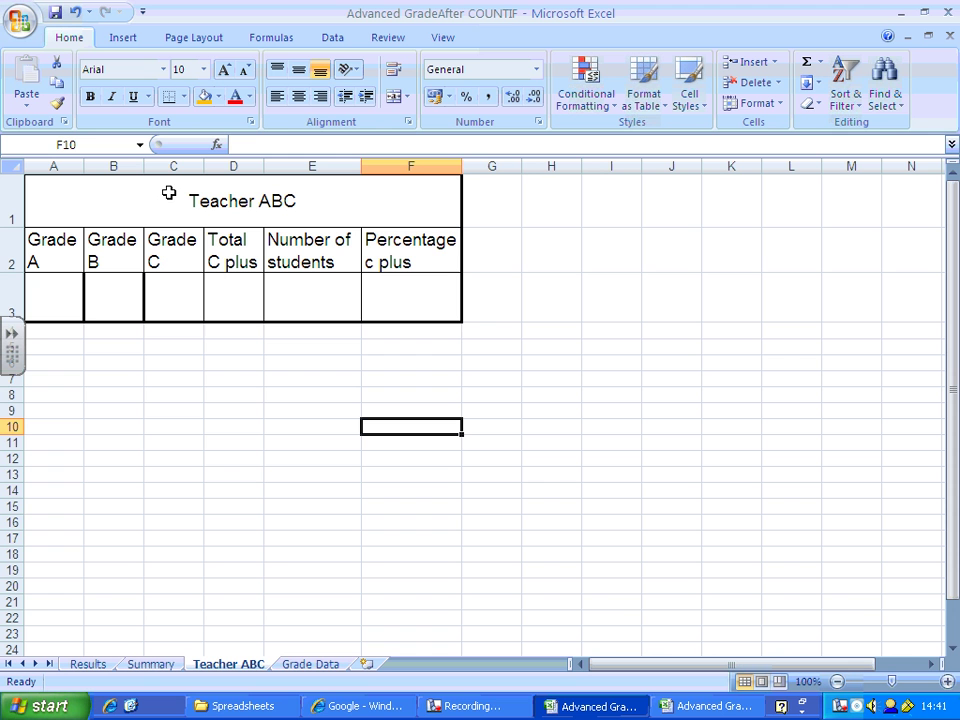
{"action": "left_click", "coordinate": [820, 62]}
{"action": "left_click", "coordinate": [855, 190]}
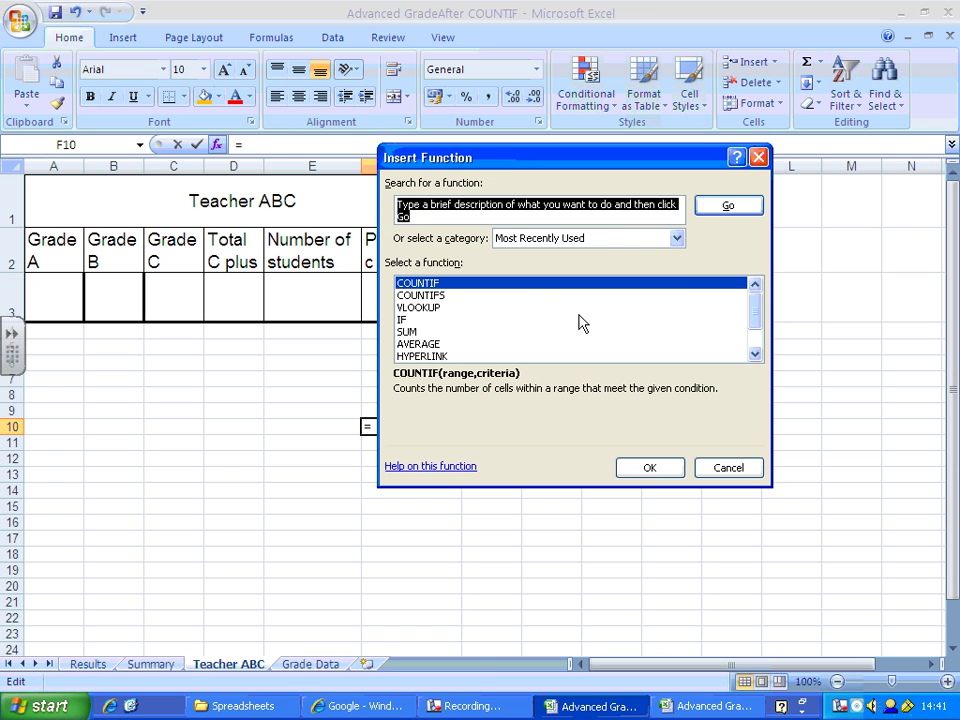
{"action": "left_click", "coordinate": [640, 239]}
{"action": "left_click", "coordinate": [602, 268]}
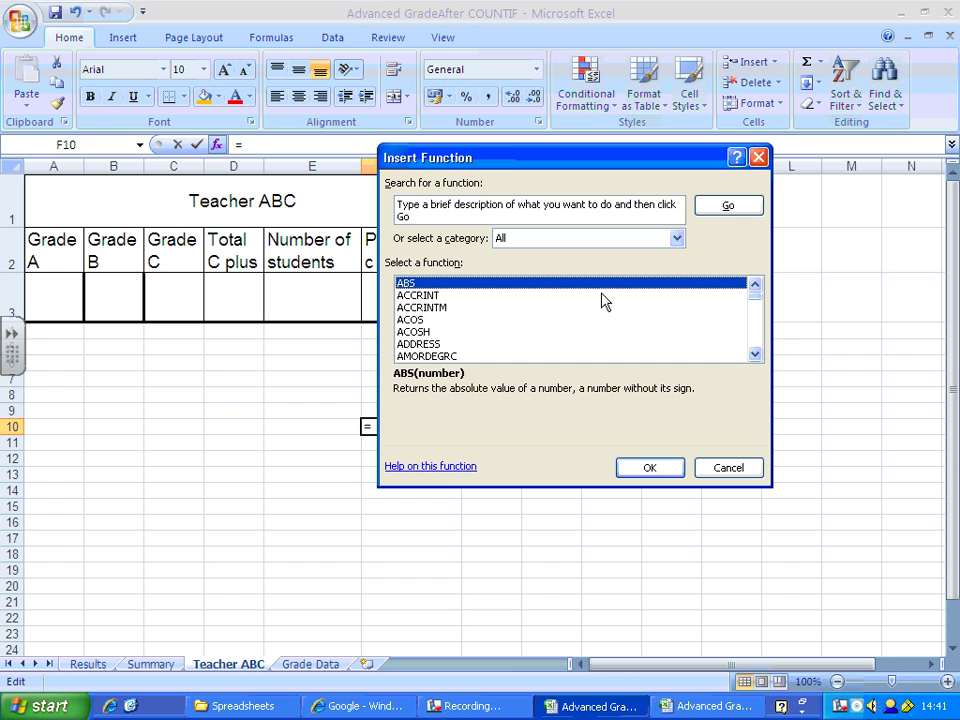
{"action": "left_click", "coordinate": [424, 332]}
{"action": "key", "text": "c"}
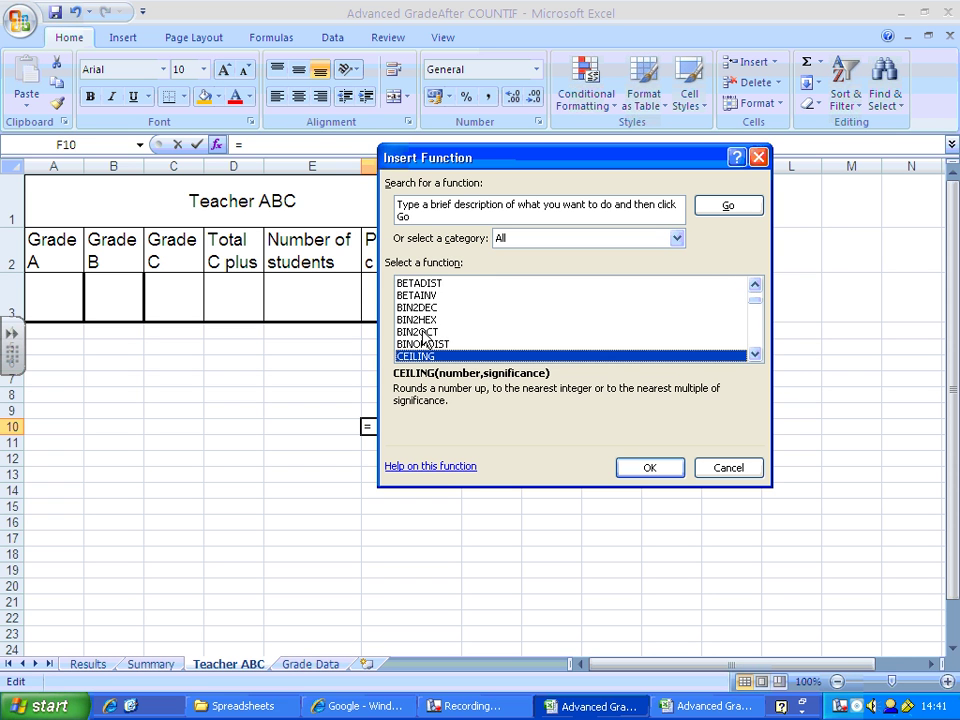
{"action": "scroll", "coordinate": [424, 340], "scroll_direction": "down", "scroll_amount": 9}
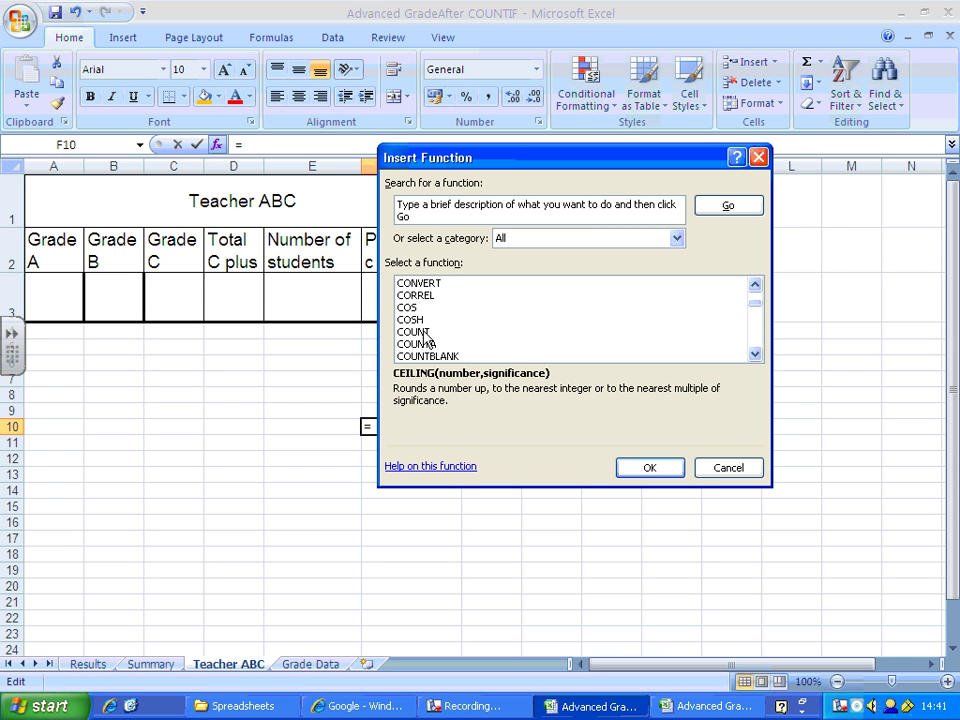
{"action": "left_click", "coordinate": [426, 309]}
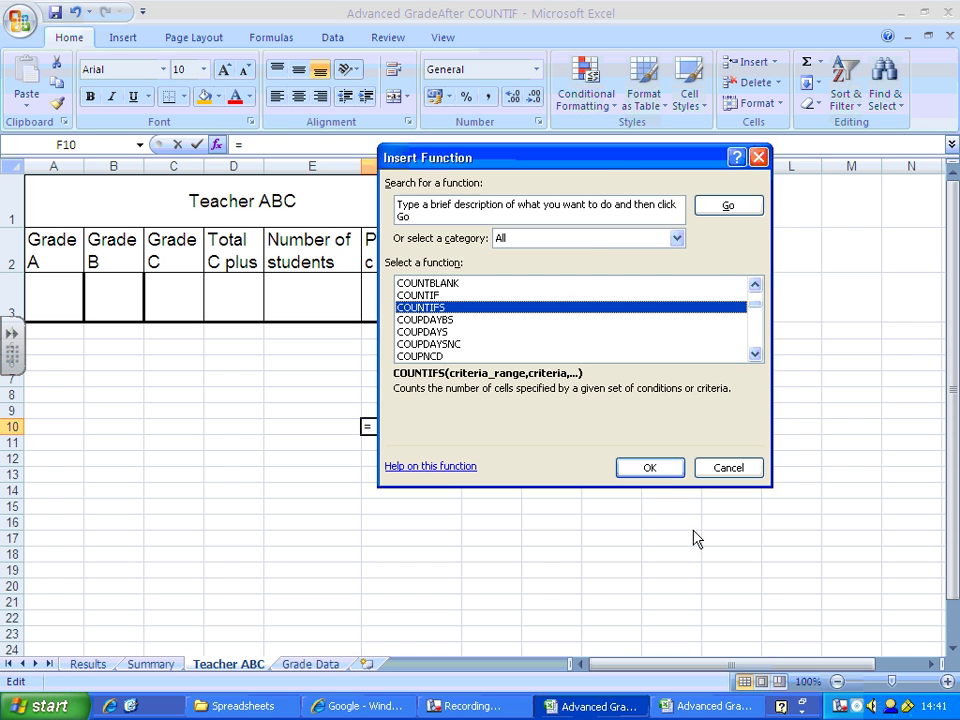
{"action": "left_click", "coordinate": [669, 476]}
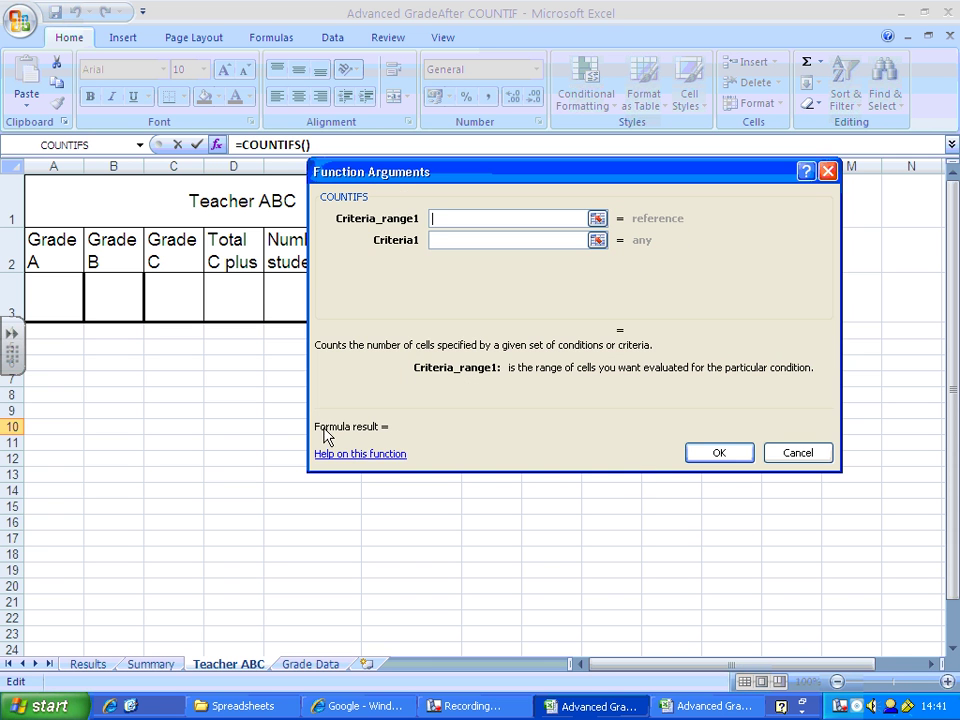
Step: Set the first COUNTIFS condition to the teacher range Results!D2:D16 with the criterion ABC
{"action": "left_click_drag", "start_coordinate": [403, 171], "coordinate": [487, 139]}
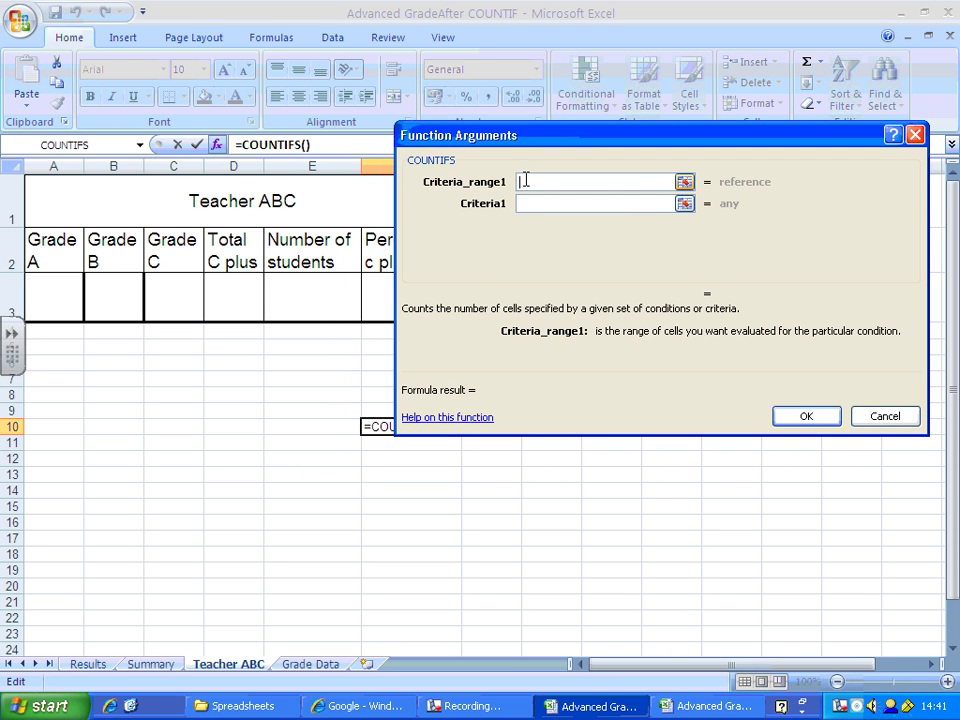
{"action": "left_click", "coordinate": [98, 666]}
{"action": "left_click_drag", "start_coordinate": [315, 254], "coordinate": [330, 573]}
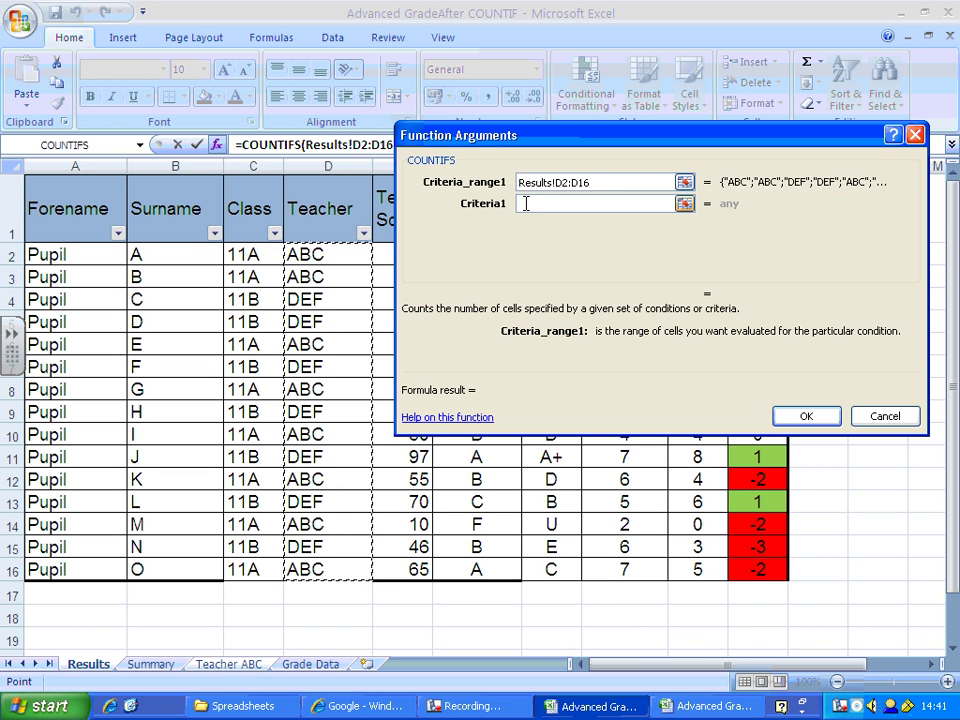
{"action": "left_click", "coordinate": [526, 203]}
{"action": "type", "text": "ABC"}
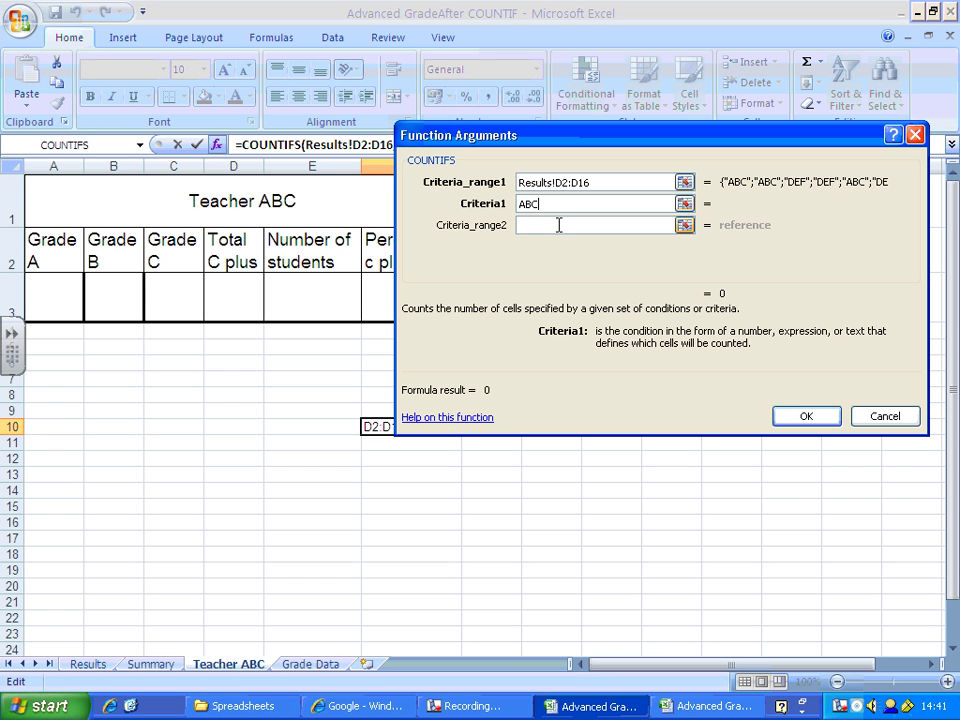
Step: Add the grade range Results!G2:G16 with the criterion A as the second condition and complete the formula
{"action": "left_click", "coordinate": [559, 225]}
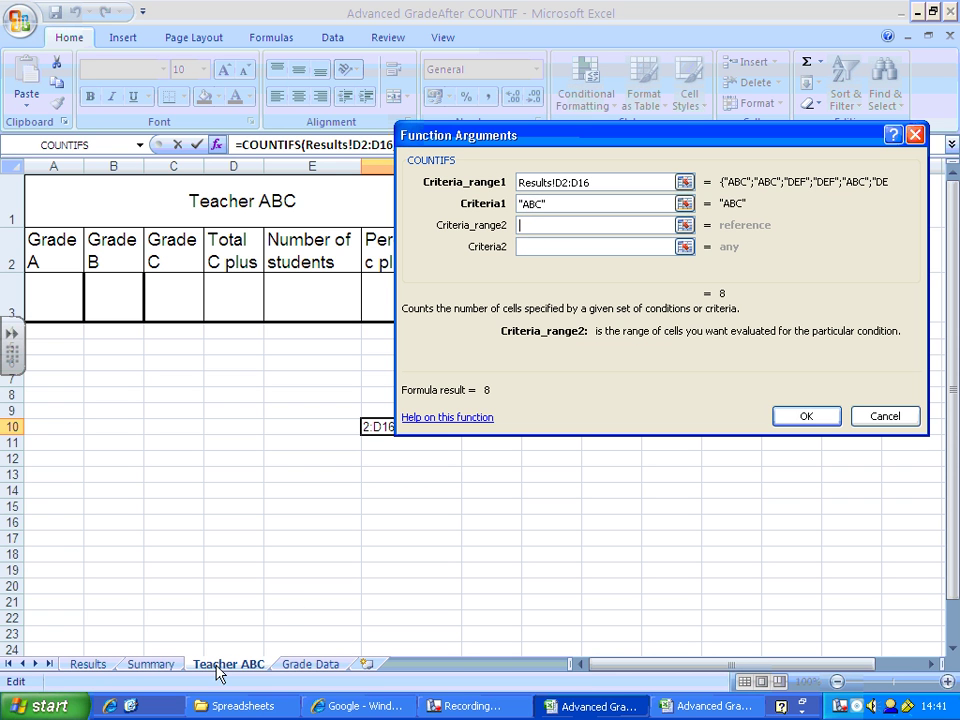
{"action": "left_click", "coordinate": [101, 667]}
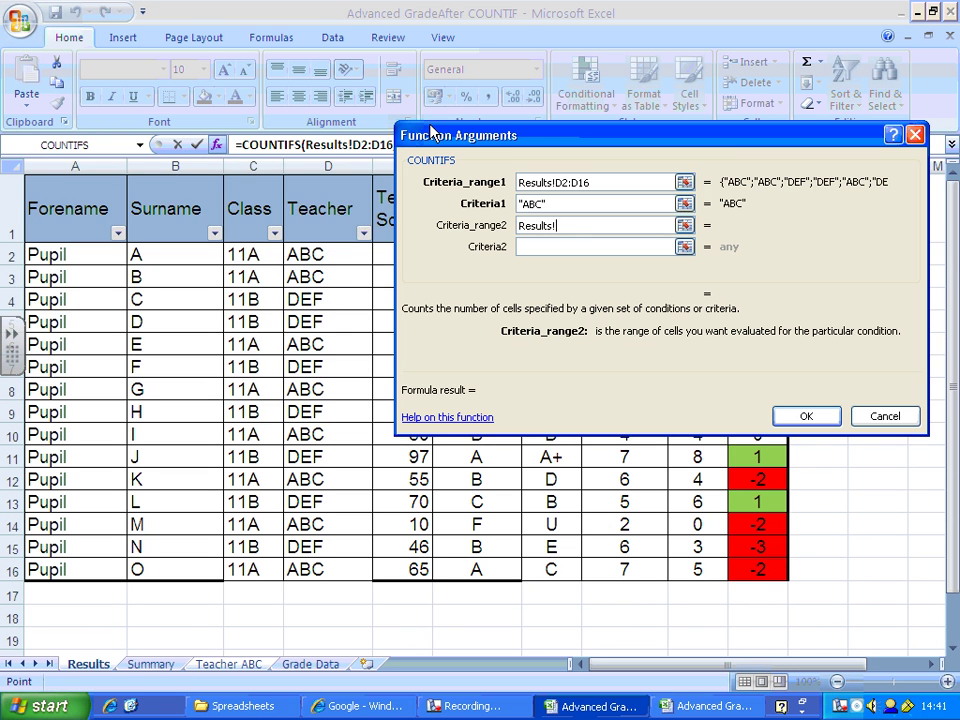
{"action": "left_click_drag", "start_coordinate": [432, 133], "coordinate": [1, 80]}
{"action": "left_click_drag", "start_coordinate": [560, 255], "coordinate": [566, 570]}
{"action": "left_click", "coordinate": [166, 197]}
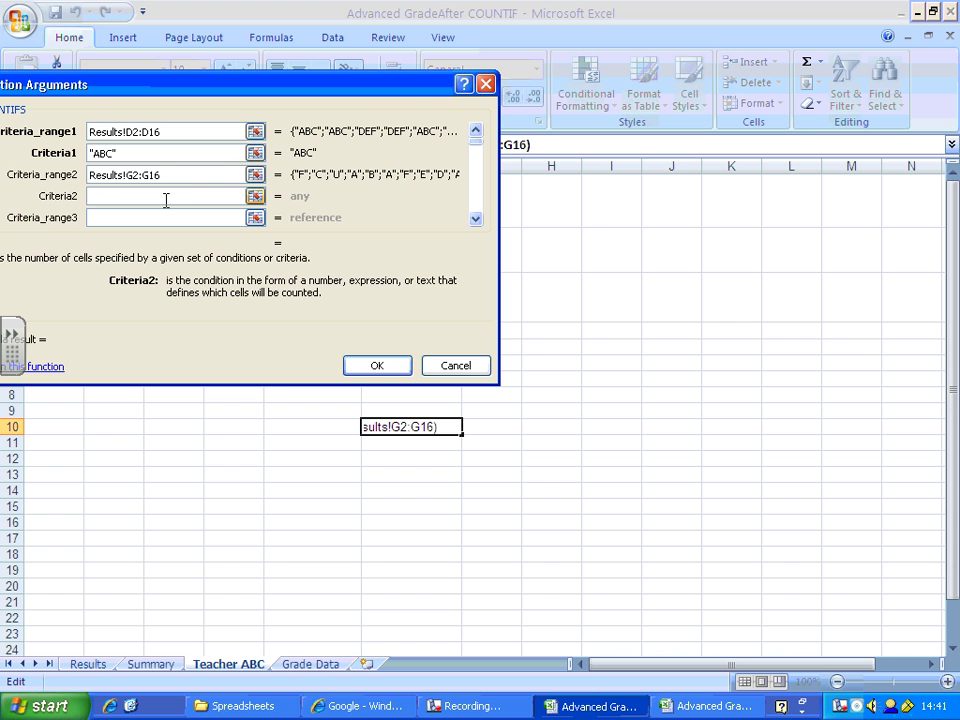
{"action": "type", "text": "A"}
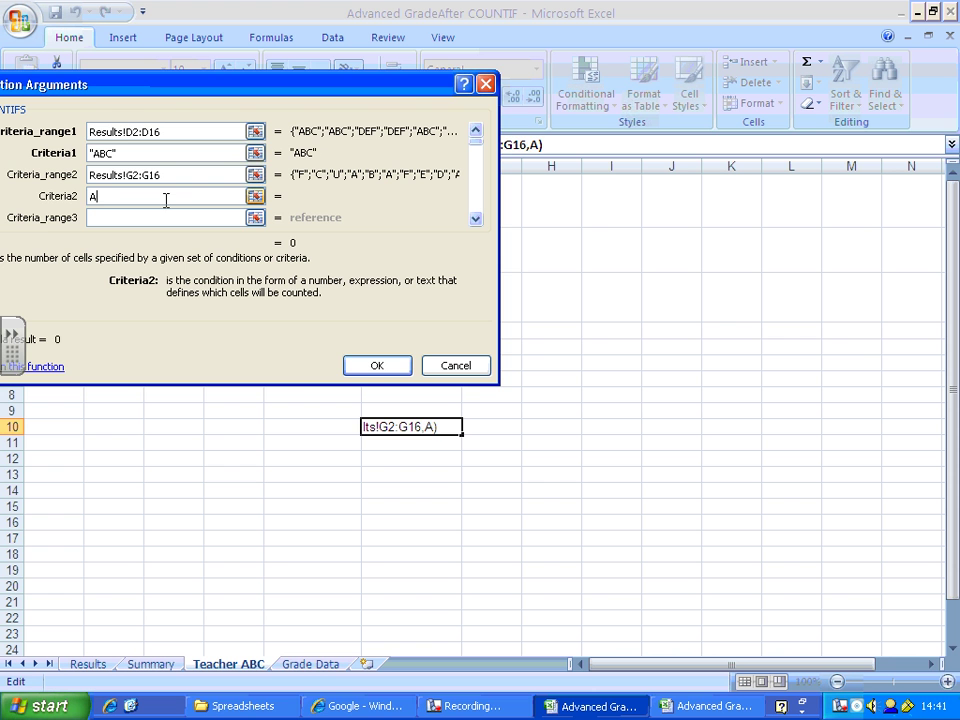
{"action": "left_click", "coordinate": [370, 366]}
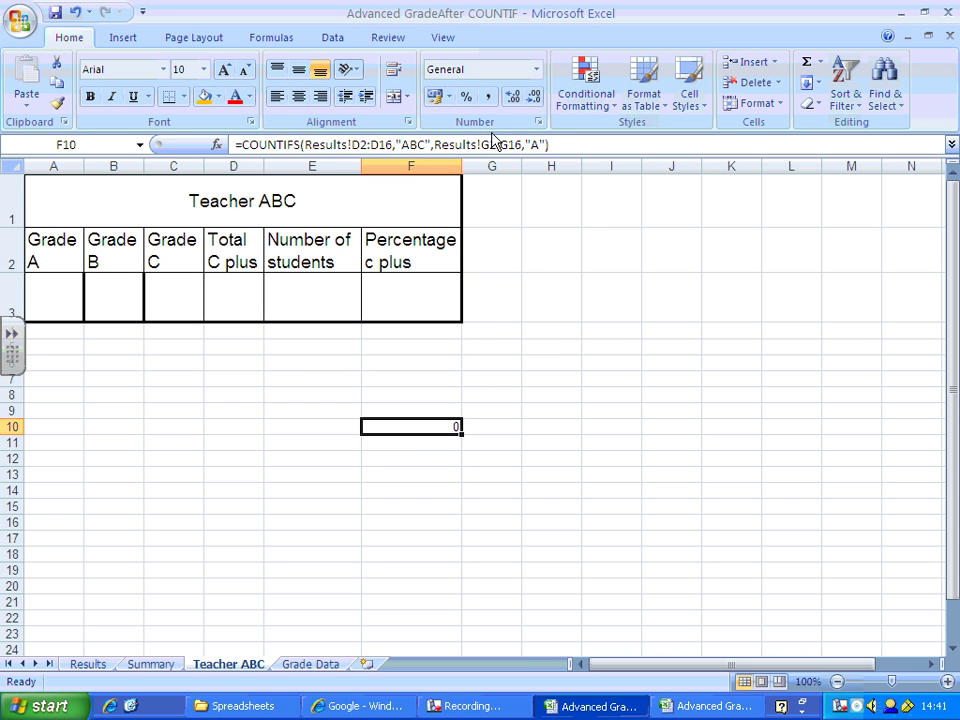
Step: Move the COUNTIFS formula from cell F10 into the Grade A cell A3
{"action": "left_click_drag", "start_coordinate": [552, 144], "coordinate": [234, 144]}
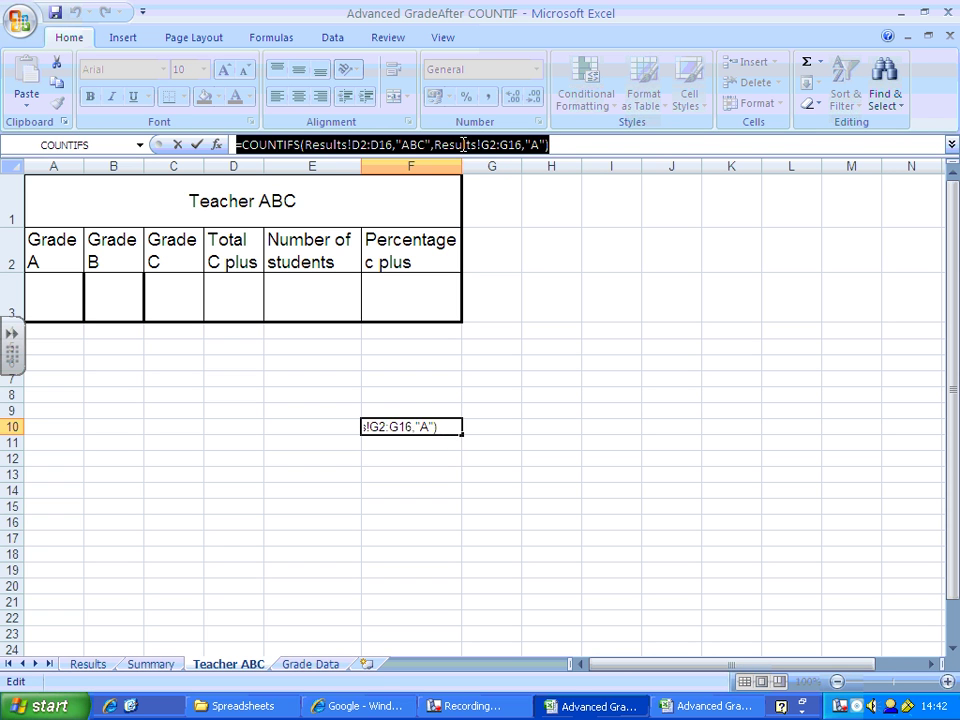
{"action": "key", "text": "ctrl+x"}
{"action": "left_click", "coordinate": [47, 299]}
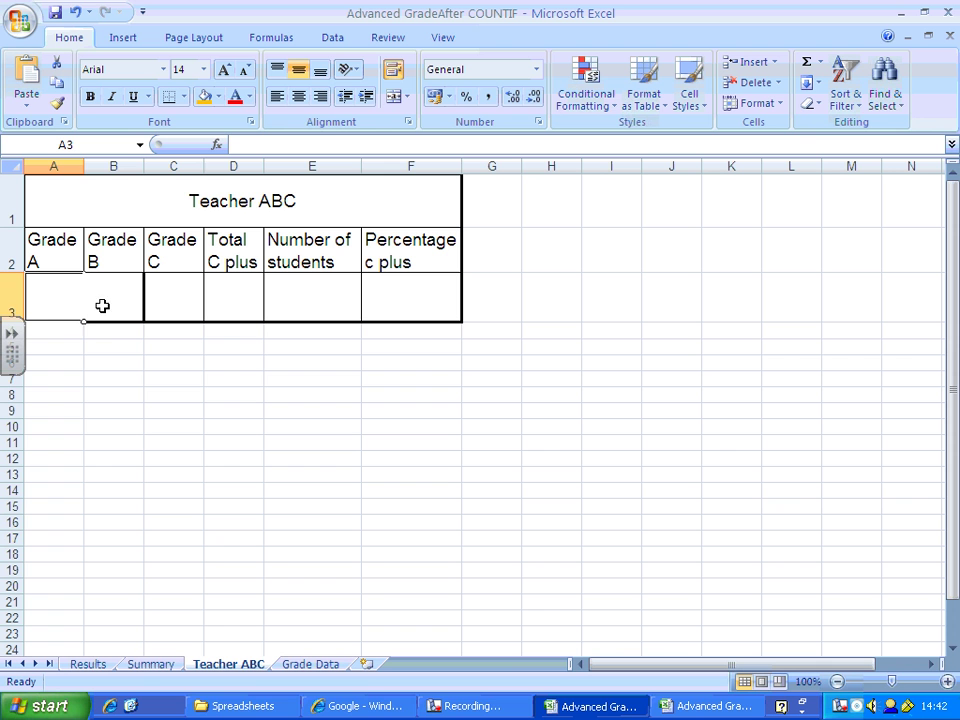
{"action": "key", "text": "ctrl+v"}
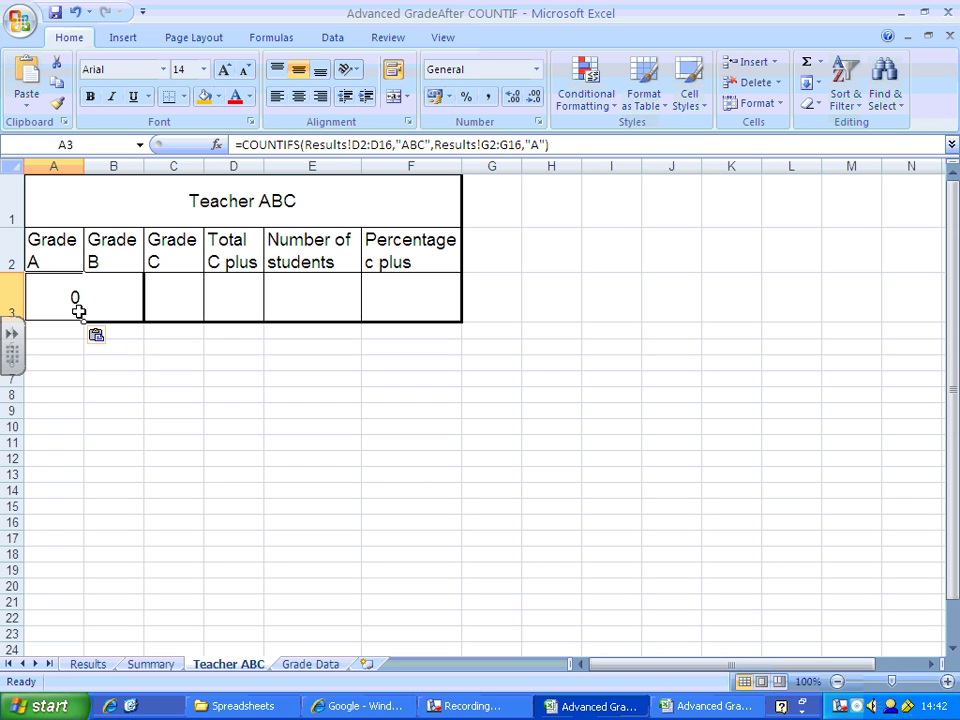
{"action": "key", "text": "Down"}
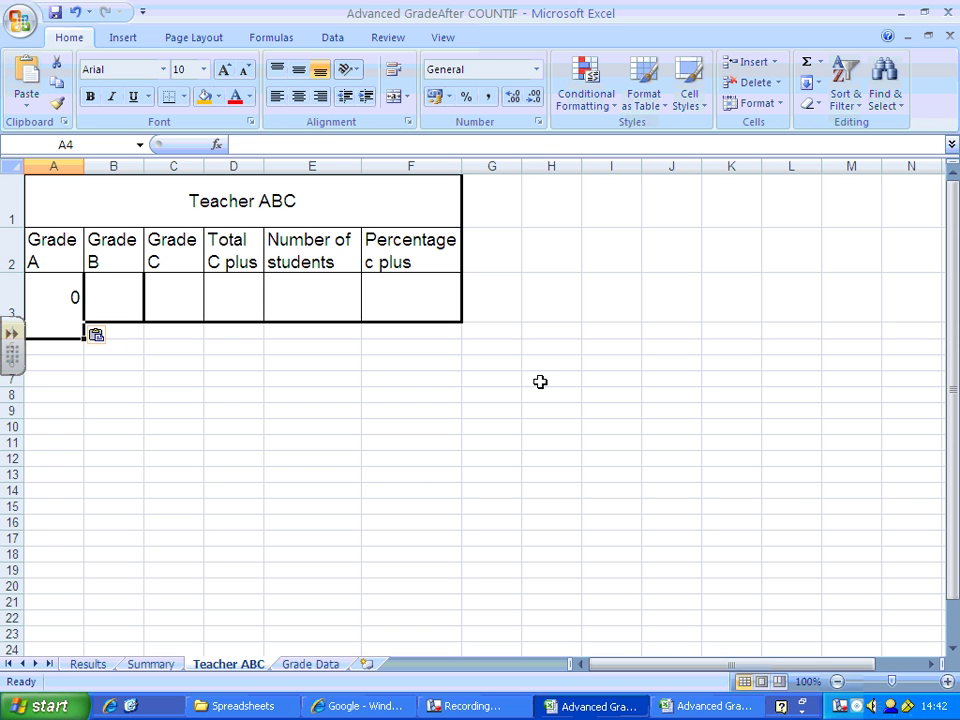
Step: In the A3 formula, make the teacher range absolute as $D$2:$D$16
{"action": "left_click", "coordinate": [60, 296]}
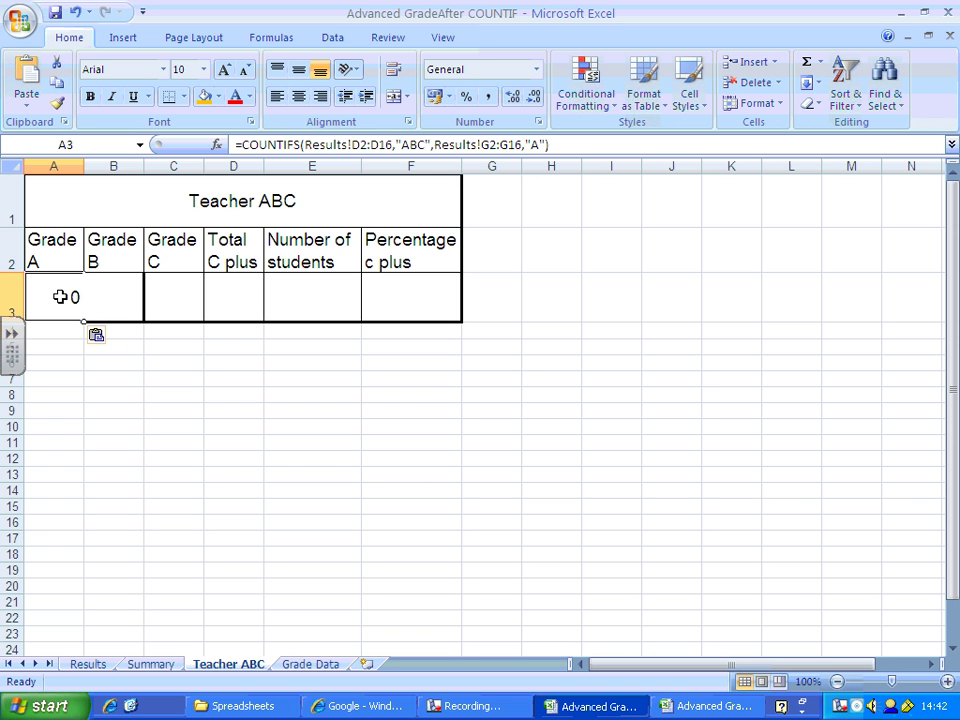
{"action": "left_click", "coordinate": [348, 143]}
{"action": "type", "text": "$"}
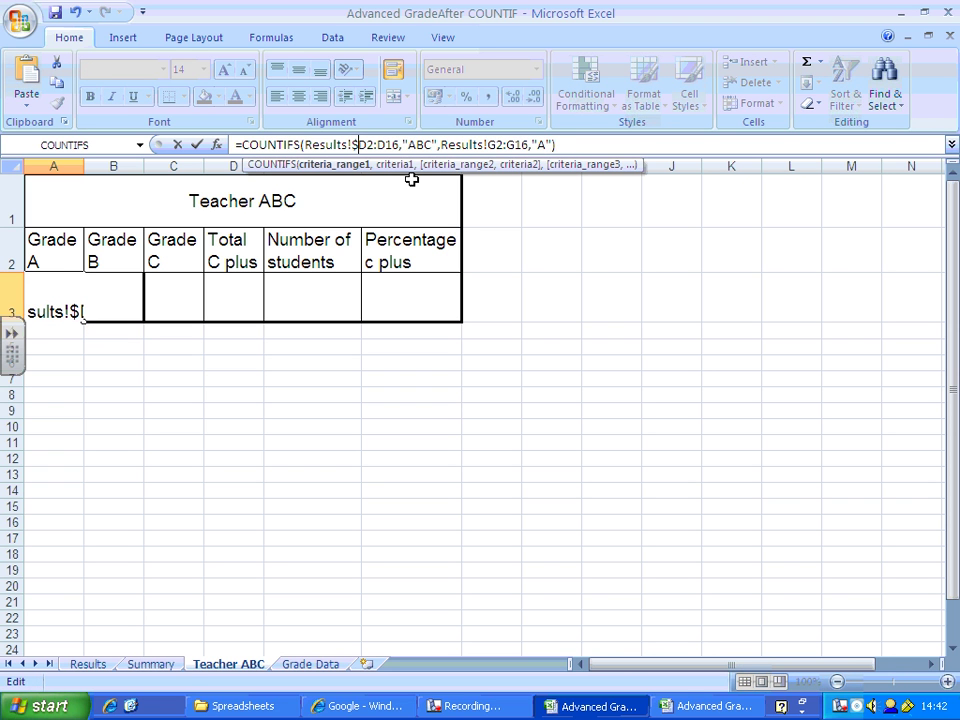
{"action": "key", "text": "Right"}
{"action": "type", "text": "$"}
{"action": "key", "text": "Right"}
{"action": "key", "text": "Right"}
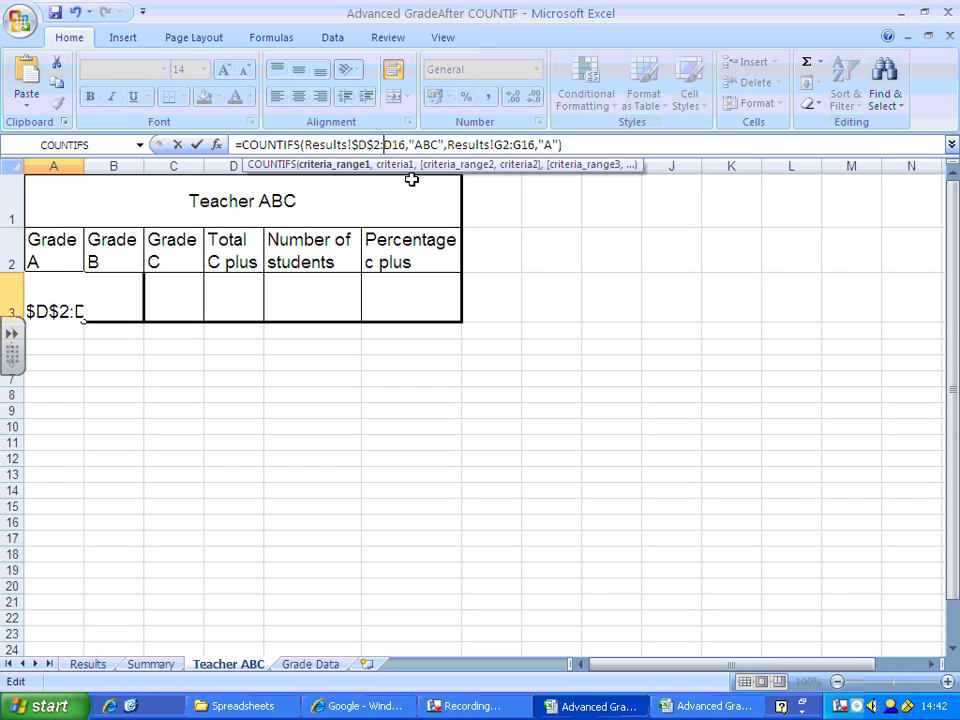
{"action": "type", "text": "$D$"}
{"action": "key", "text": "Right"}
{"action": "key", "text": "Right"}
{"action": "key", "text": "Right"}
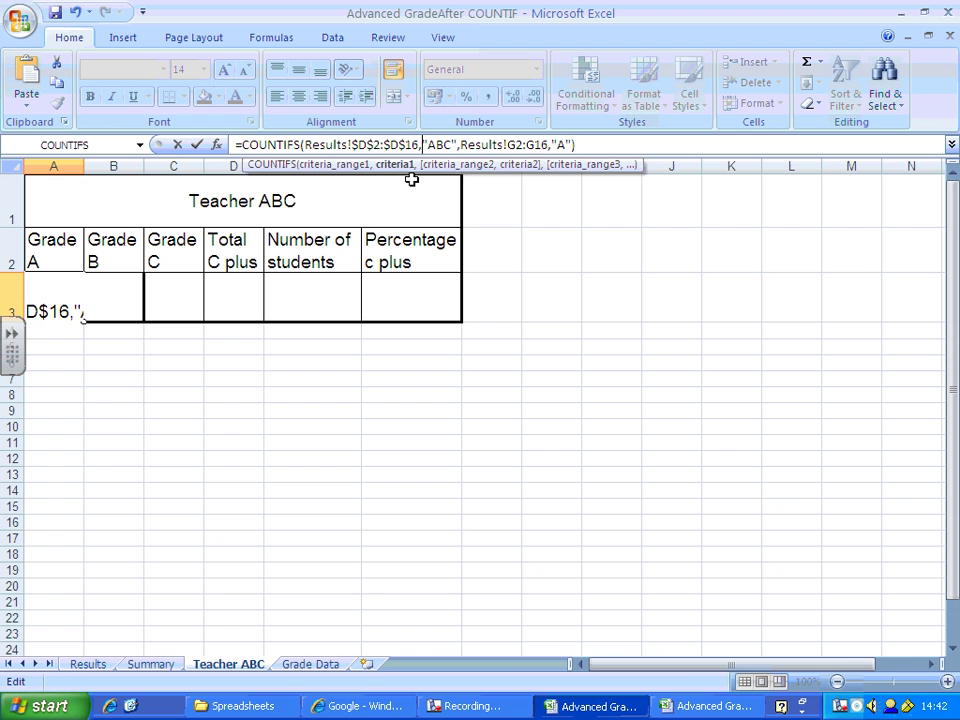
Step: In the A3 formula, make the grade range absolute as $G$2:$G$16 and accept the formula
{"action": "key", "text": "Right"}
{"action": "key", "text": "Right"}
{"action": "key", "text": "Right"}
{"action": "key", "text": "Right"}
{"action": "key", "text": "Right"}
{"action": "key", "text": "Right"}
{"action": "key", "text": "Right"}
{"action": "key", "text": "Right"}
{"action": "key", "text": "Right"}
{"action": "key", "text": "Right"}
{"action": "key", "text": "Right"}
{"action": "key", "text": "Right"}
{"action": "key", "text": "Right"}
{"action": "key", "text": "Right"}
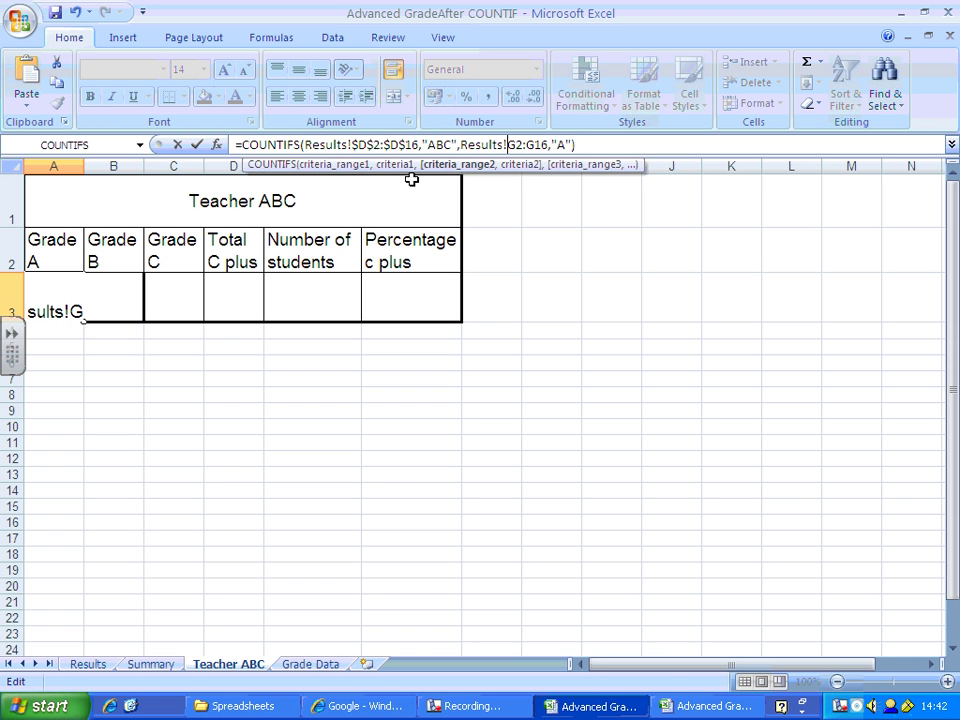
{"action": "type", "text": "$"}
{"action": "key", "text": "Right"}
{"action": "type", "text": "$"}
{"action": "key", "text": "Right"}
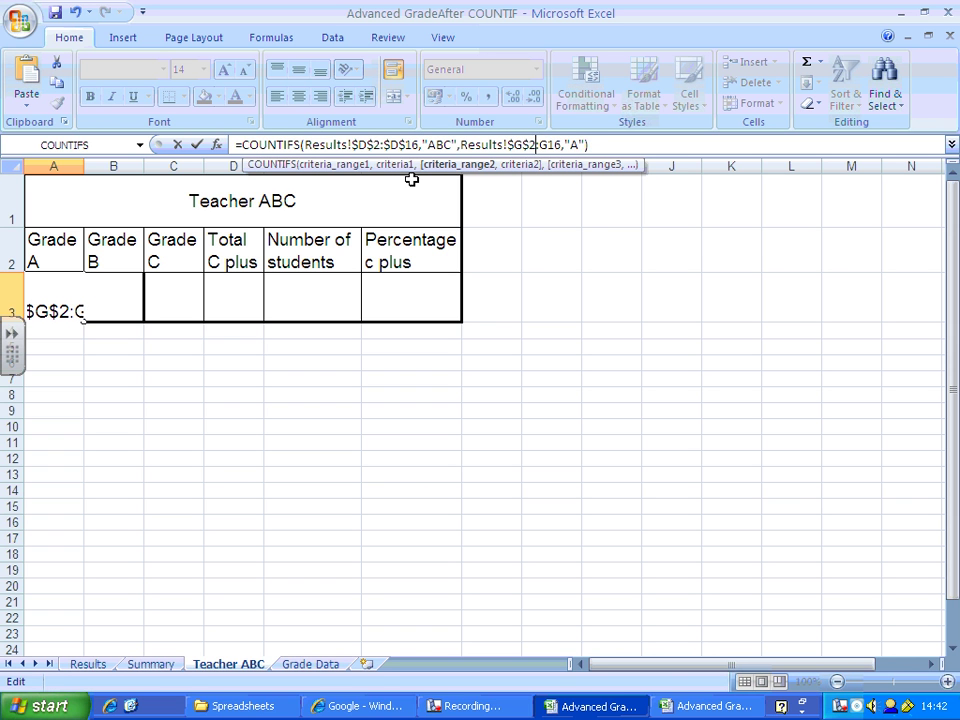
{"action": "type", "text": "$D"}
{"action": "type", "text": "$G$"}
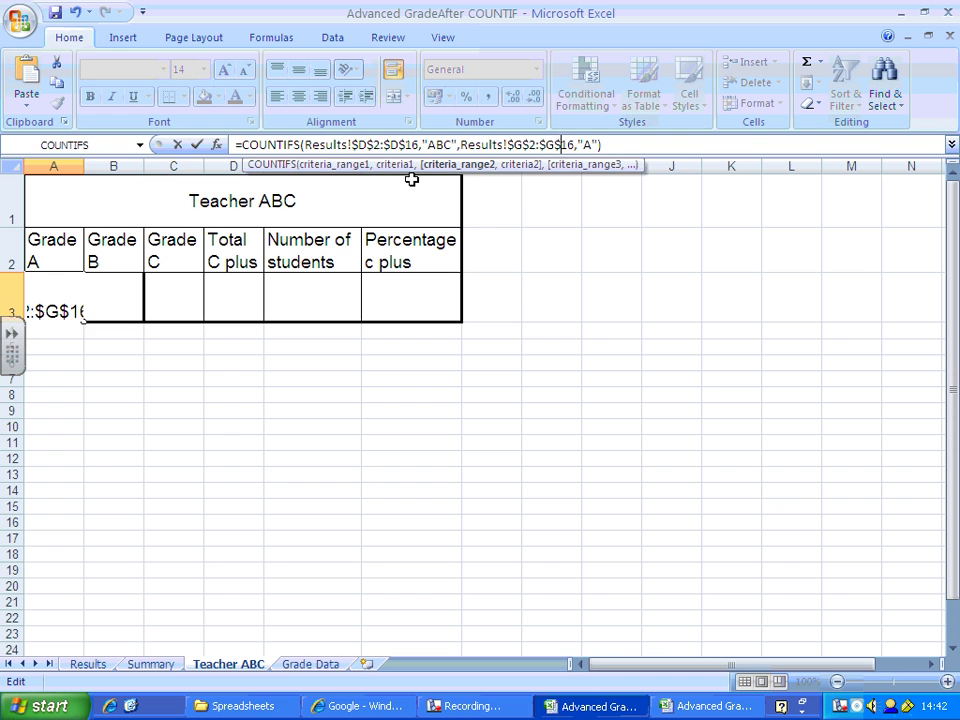
{"action": "left_click", "coordinate": [281, 476]}
Step: Fill the A3 formula across to C3, and change the grade criterion in B3 to "B"
{"action": "left_click", "coordinate": [64, 318]}
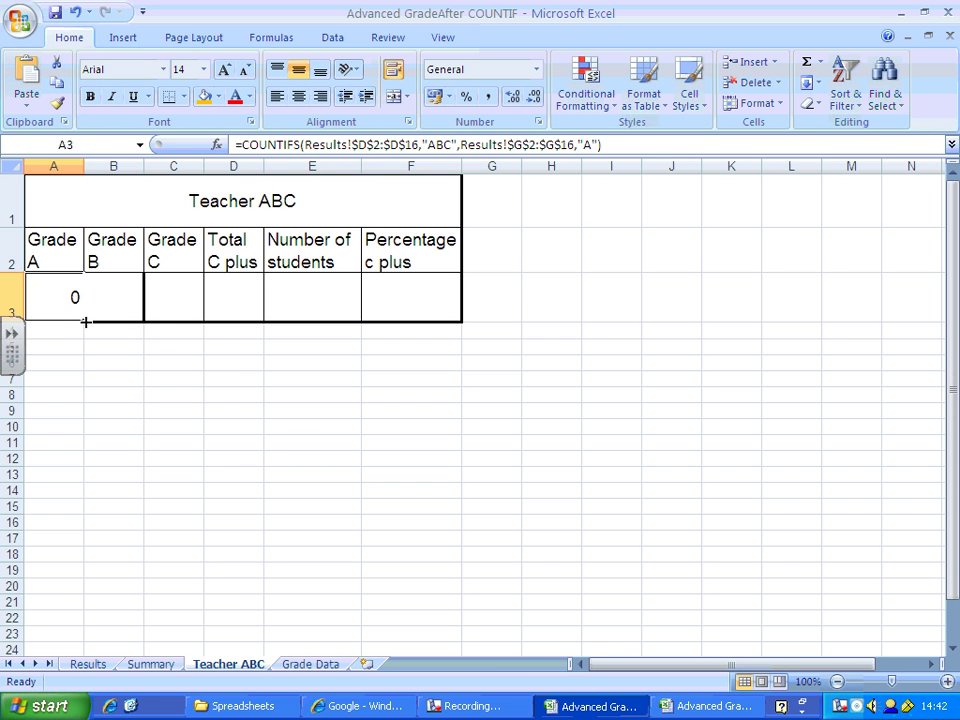
{"action": "left_click_drag", "start_coordinate": [86, 321], "coordinate": [180, 311]}
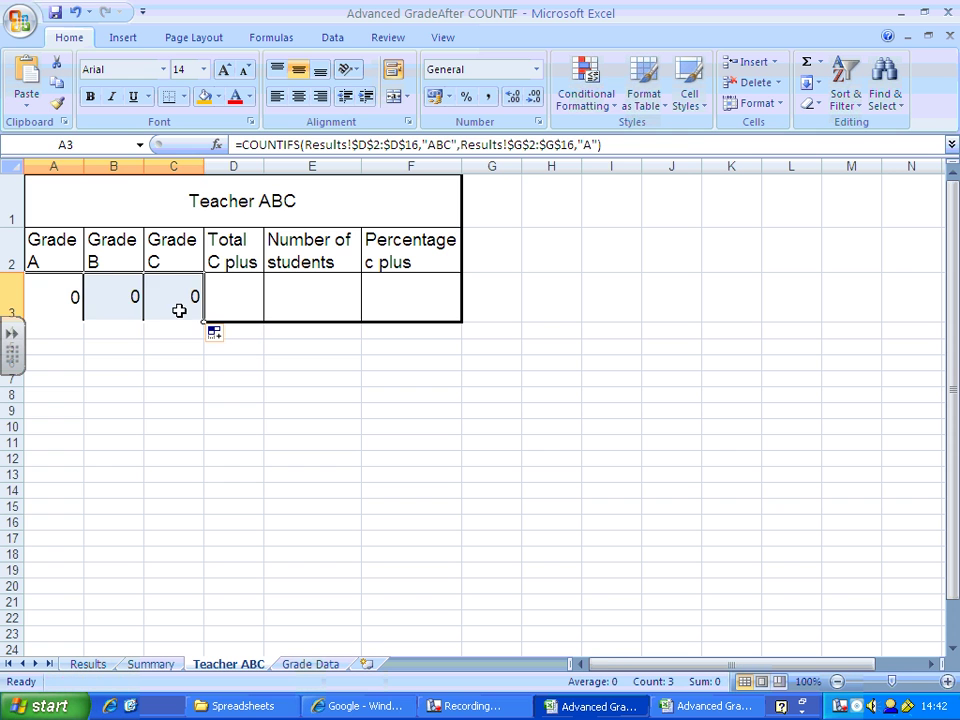
{"action": "left_click", "coordinate": [111, 288]}
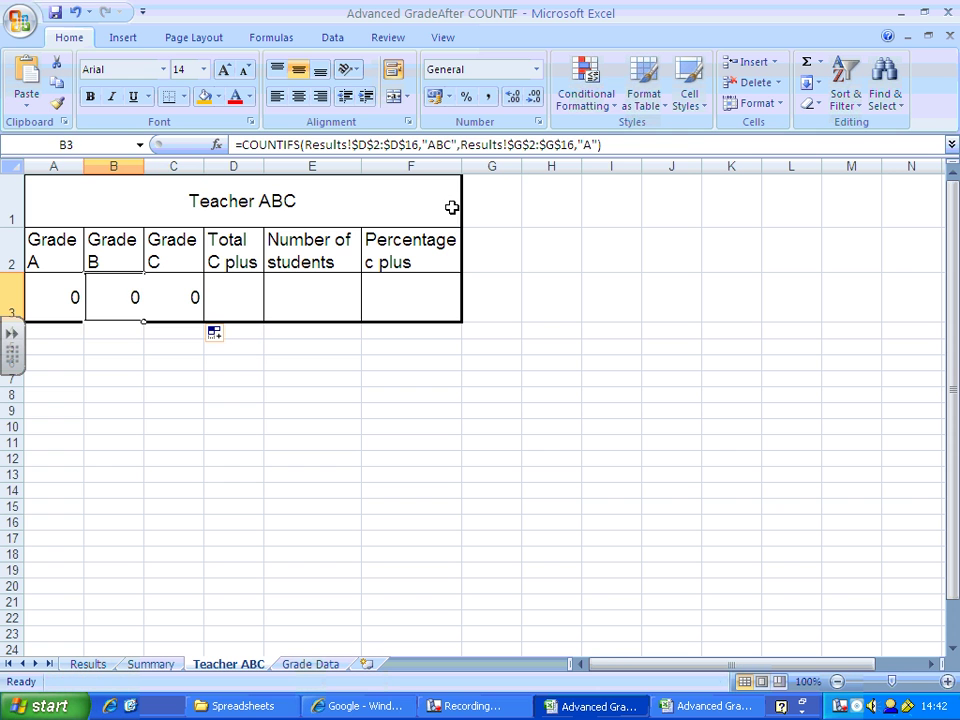
{"action": "left_click", "coordinate": [590, 146]}
{"action": "key", "text": "BackSpace"}
{"action": "type", "text": "B"}
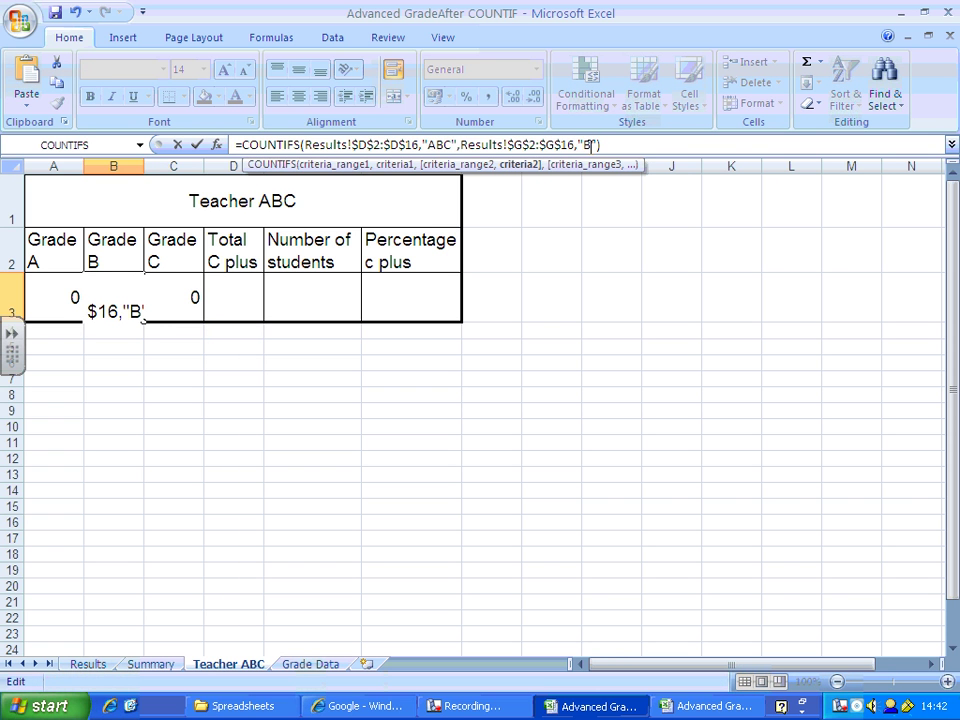
{"action": "key", "text": "Return"}
Step: Change the grade criterion in the Grade C cell's formula, C3, to "C"
{"action": "key", "text": "Up"}
{"action": "key", "text": "Right"}
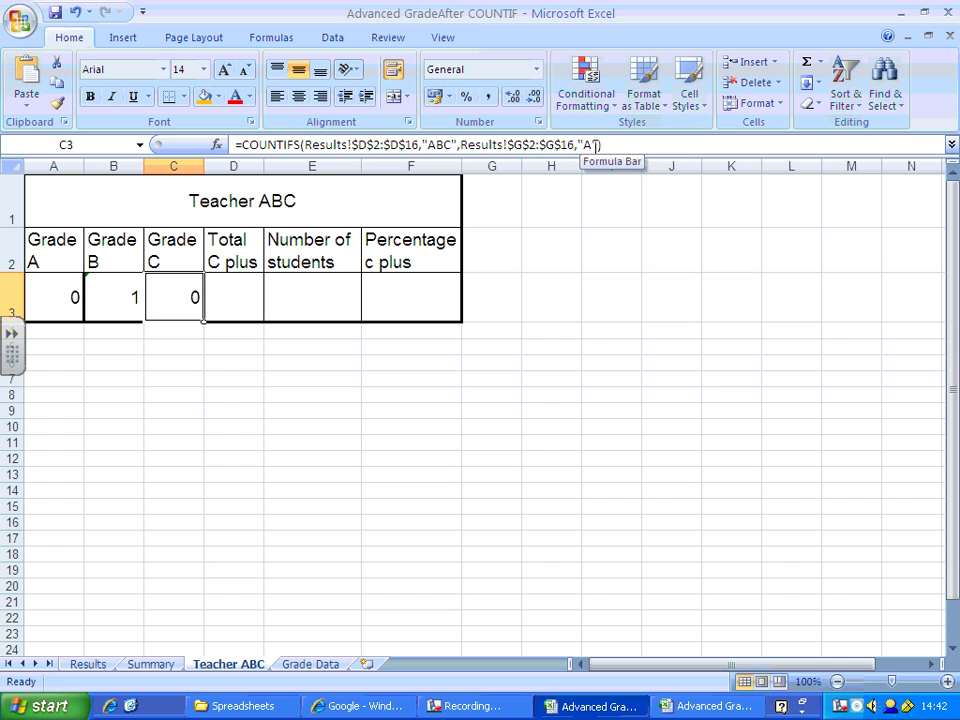
{"action": "left_click", "coordinate": [590, 146]}
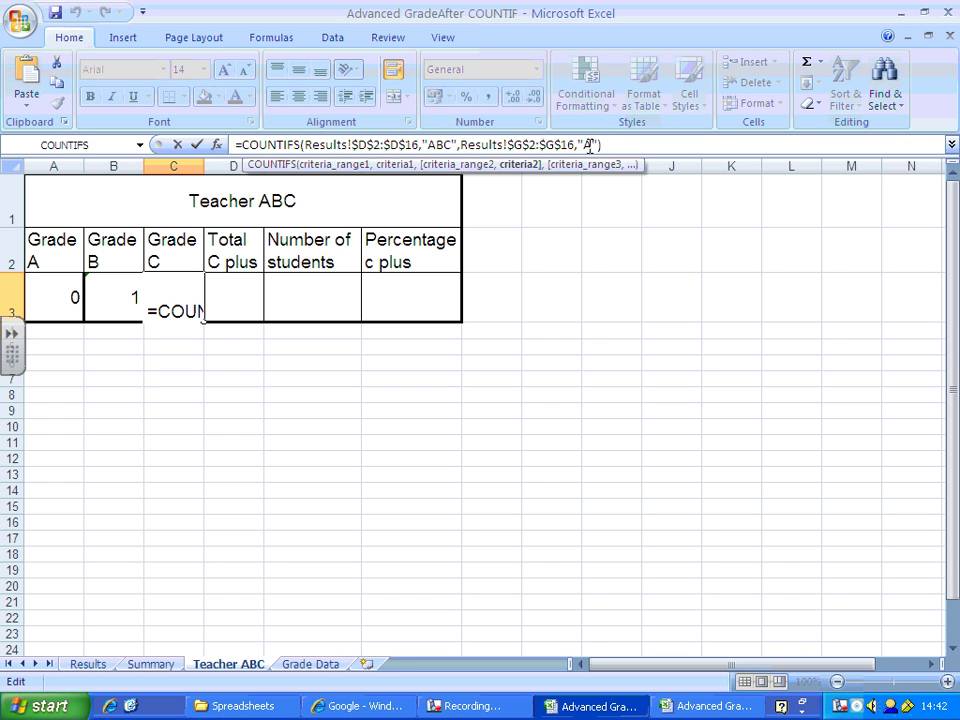
{"action": "key", "text": "BackSpace"}
{"action": "type", "text": "C"}
{"action": "key", "text": "Return"}
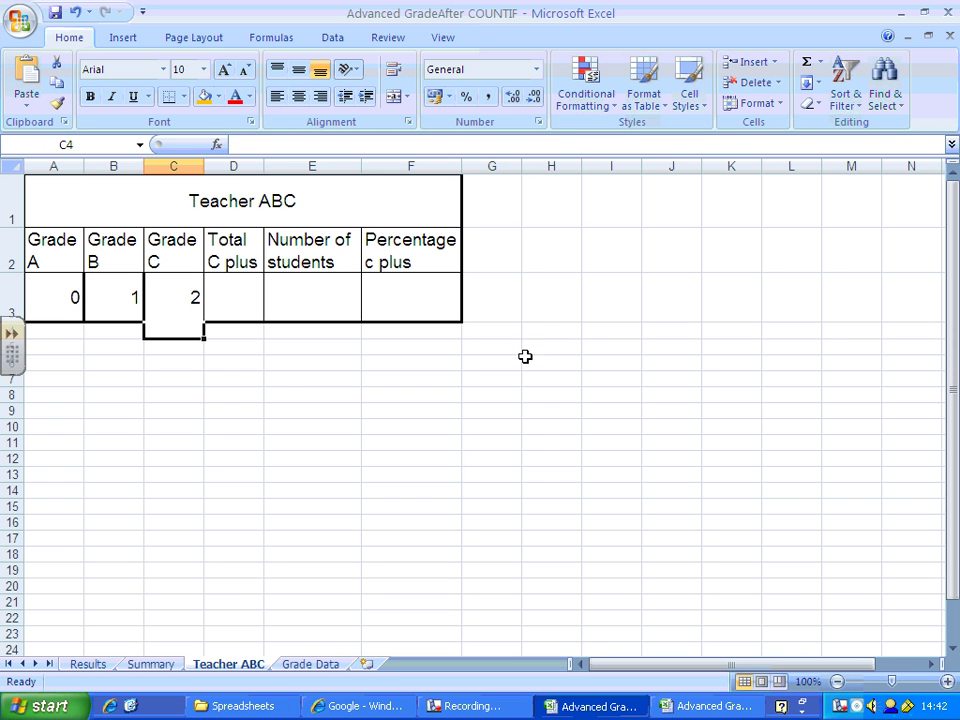
{"action": "left_click", "coordinate": [311, 506]}
Step: Sum the three grade counts A3:C3 in the Total C plus cell, D3
{"action": "left_click", "coordinate": [216, 303]}
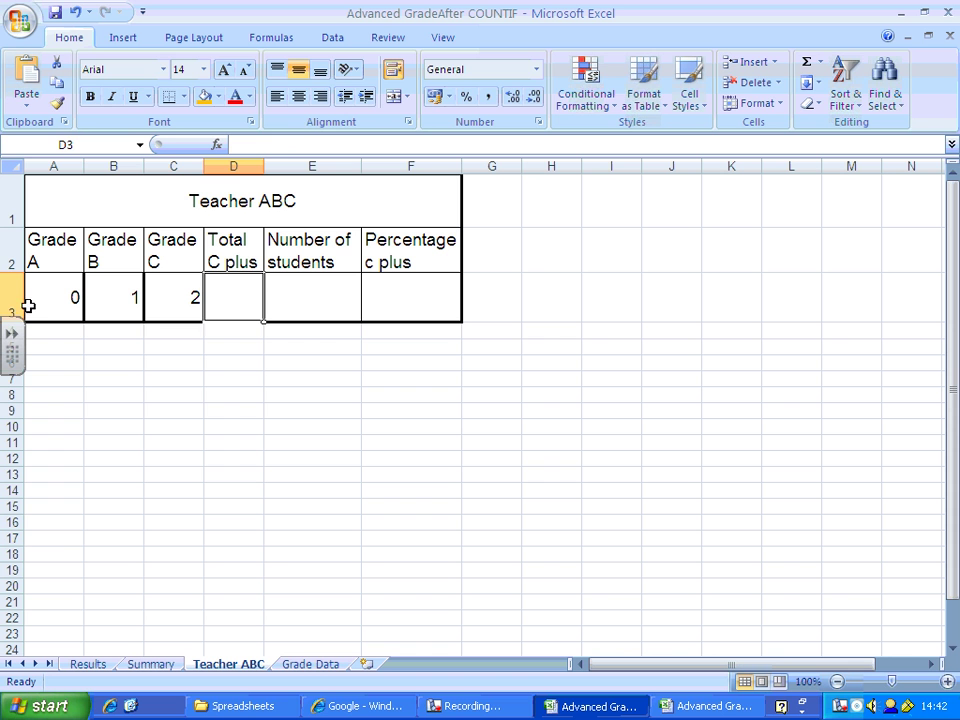
{"action": "left_click", "coordinate": [808, 64]}
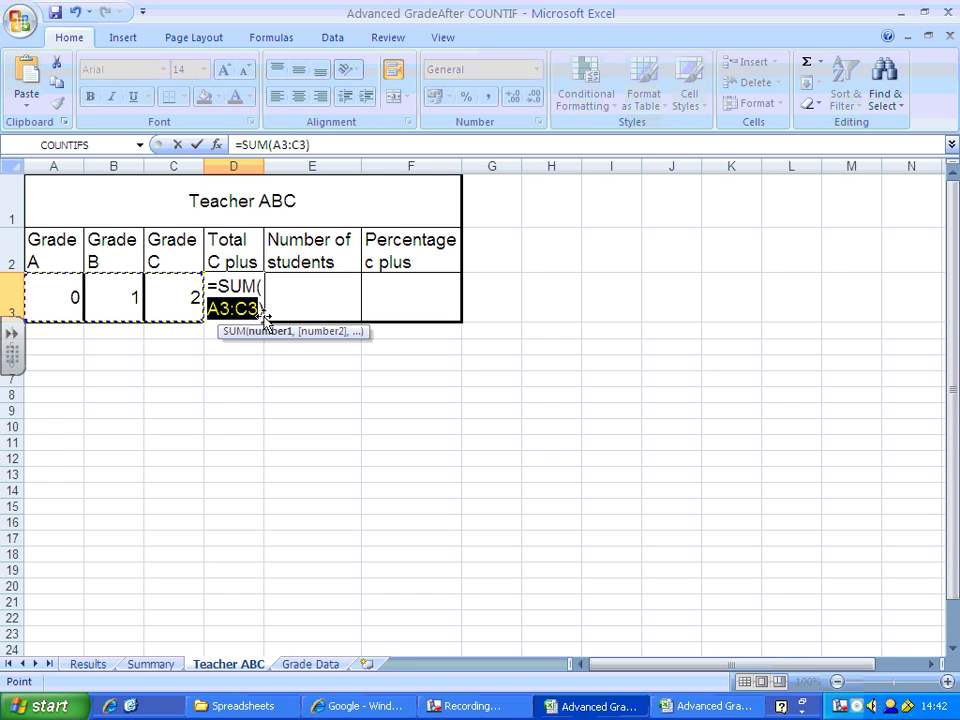
{"action": "key", "text": "Return"}
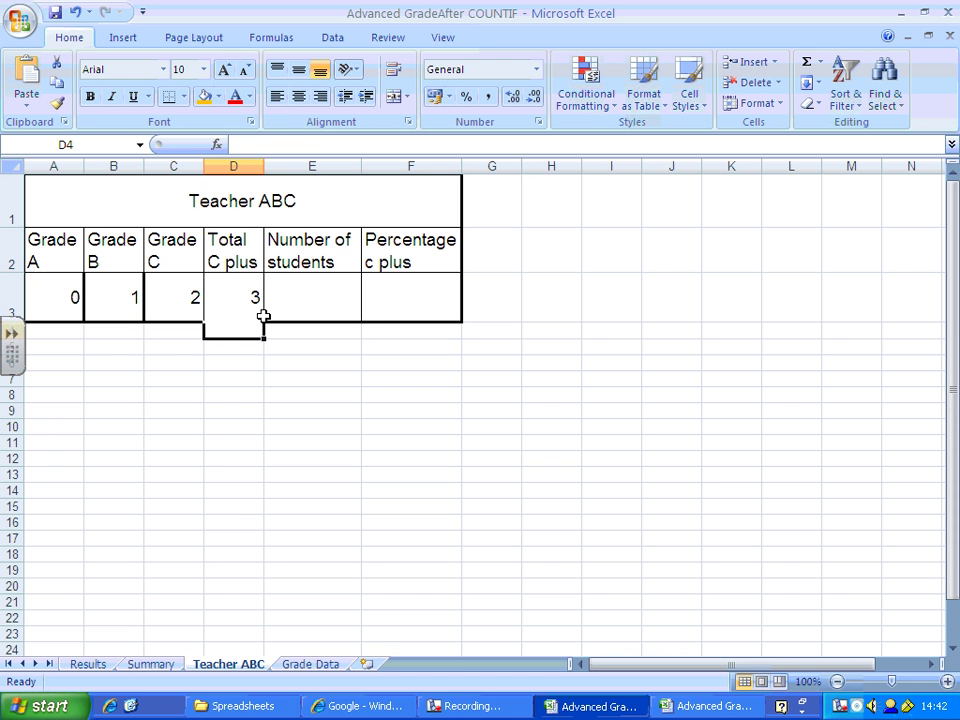
{"action": "left_click", "coordinate": [238, 295]}
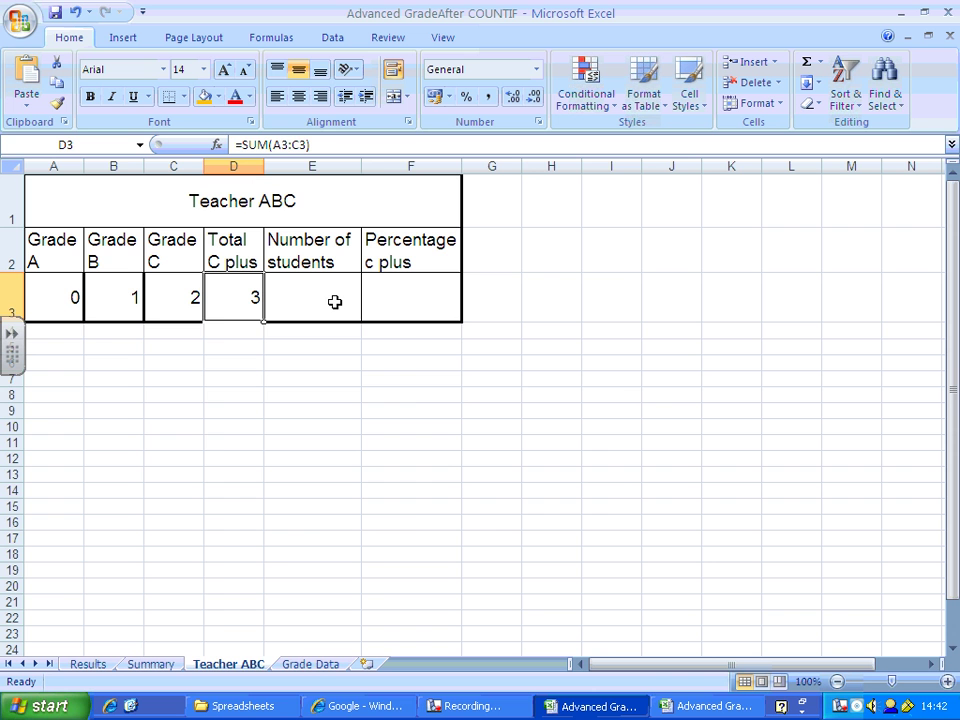
Step: Check the teacher data on the Results sheet and insert a COUNTIF function in the Number of students cell, E3, of Teacher ABC
{"action": "left_click", "coordinate": [88, 665]}
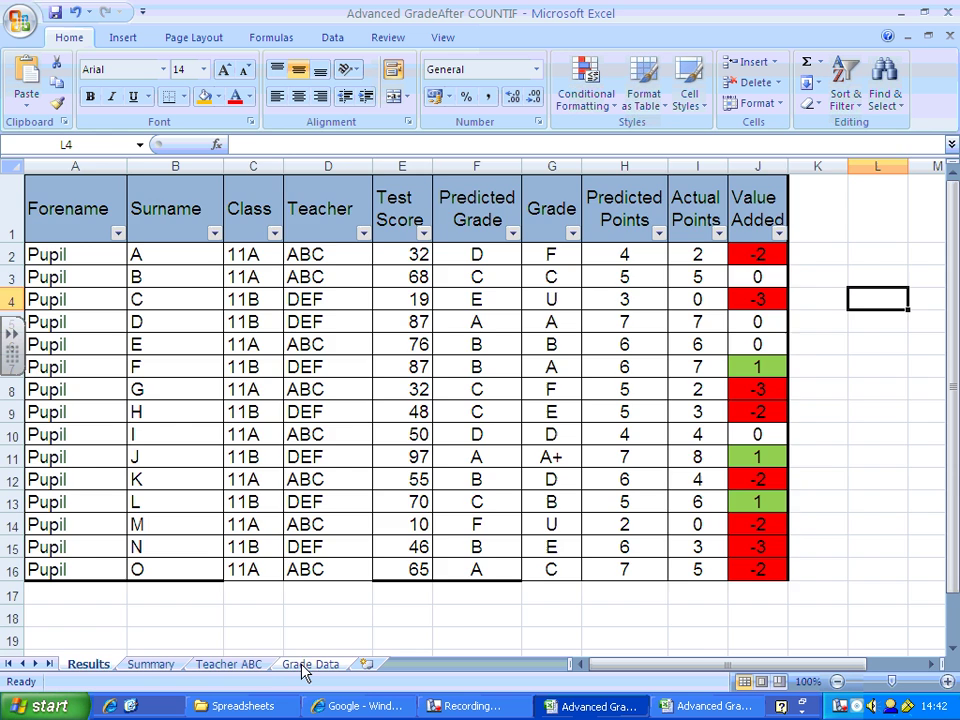
{"action": "left_click", "coordinate": [257, 662]}
{"action": "left_click", "coordinate": [326, 312]}
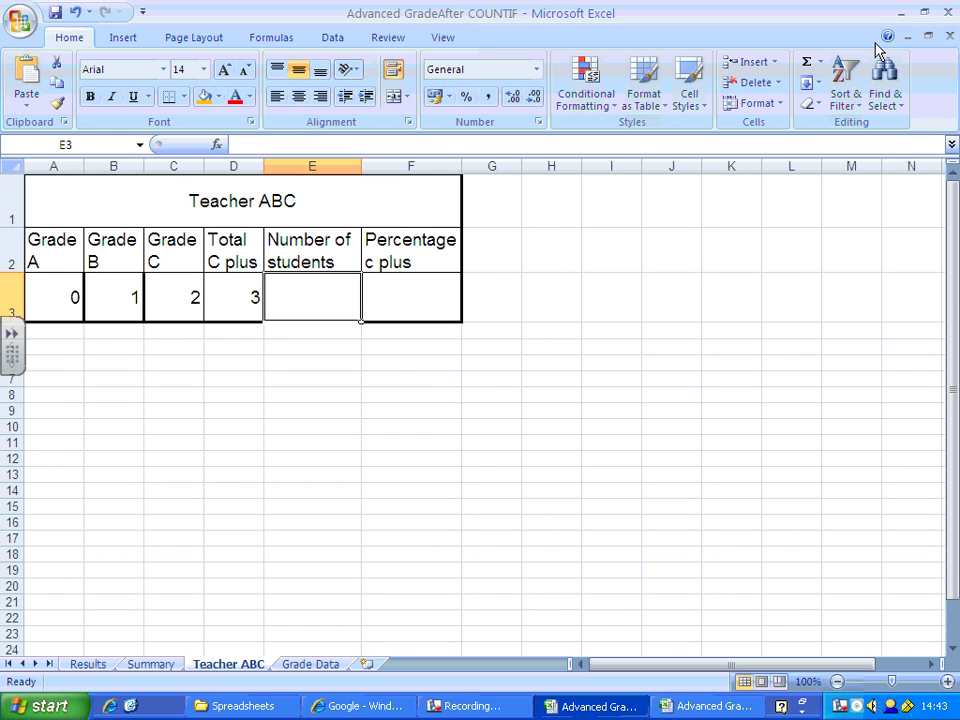
{"action": "left_click", "coordinate": [820, 62]}
{"action": "left_click", "coordinate": [846, 190]}
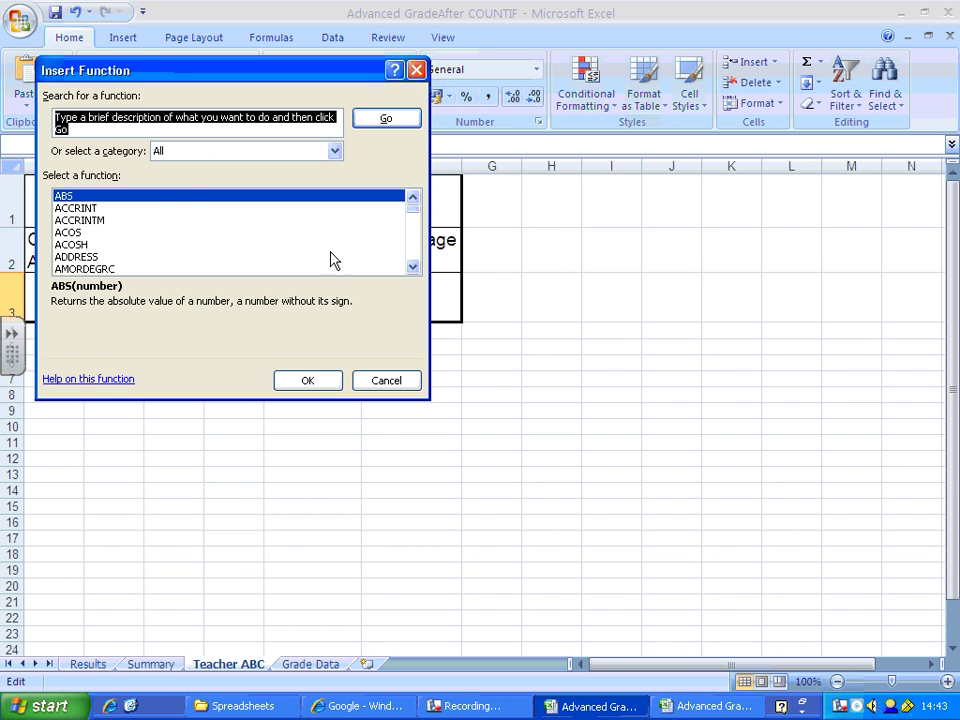
{"action": "left_click", "coordinate": [212, 151]}
{"action": "left_click", "coordinate": [197, 166]}
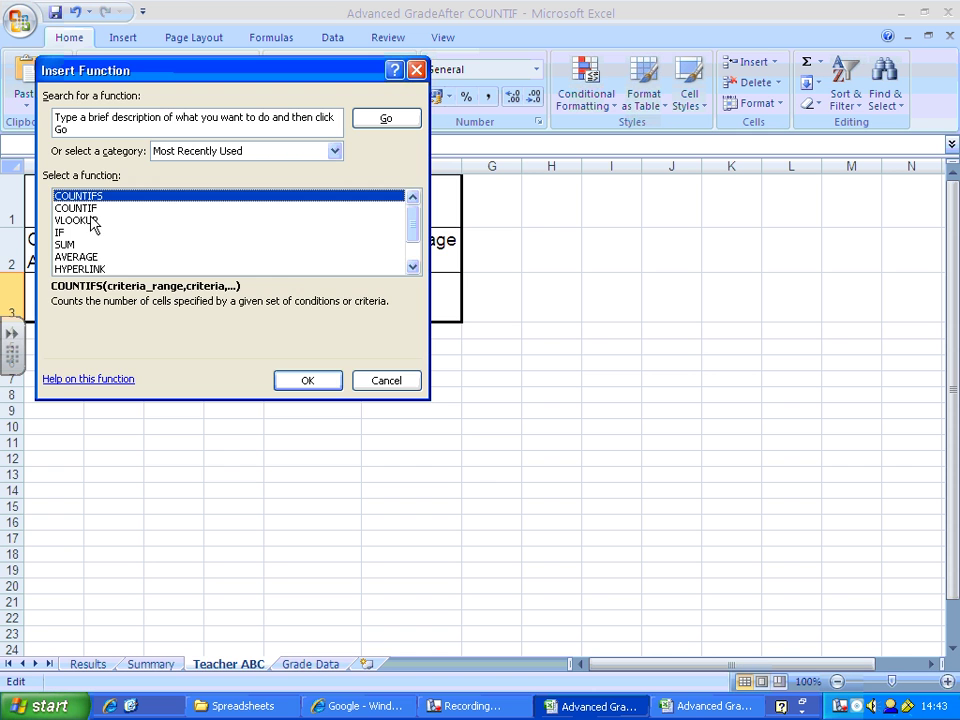
{"action": "left_click", "coordinate": [90, 208]}
{"action": "left_click", "coordinate": [300, 382]}
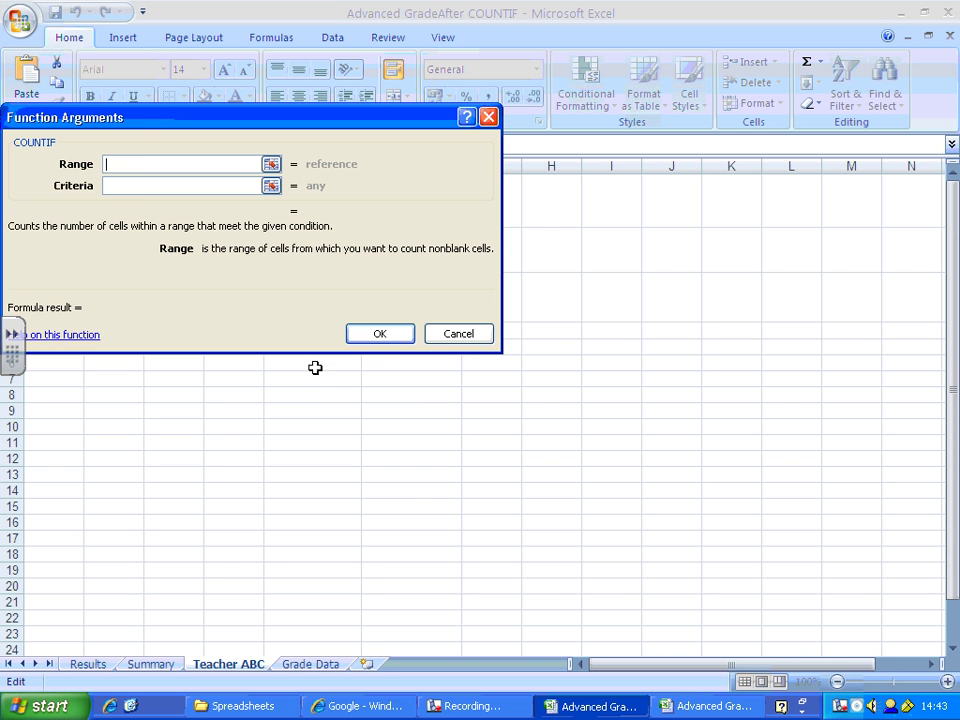
Step: Set the COUNTIF range to the teacher column D2:D16 on the Results sheet with the criterion ABC, and accept the formula
{"action": "left_click", "coordinate": [88, 664]}
{"action": "left_click_drag", "start_coordinate": [247, 122], "coordinate": [726, 107]}
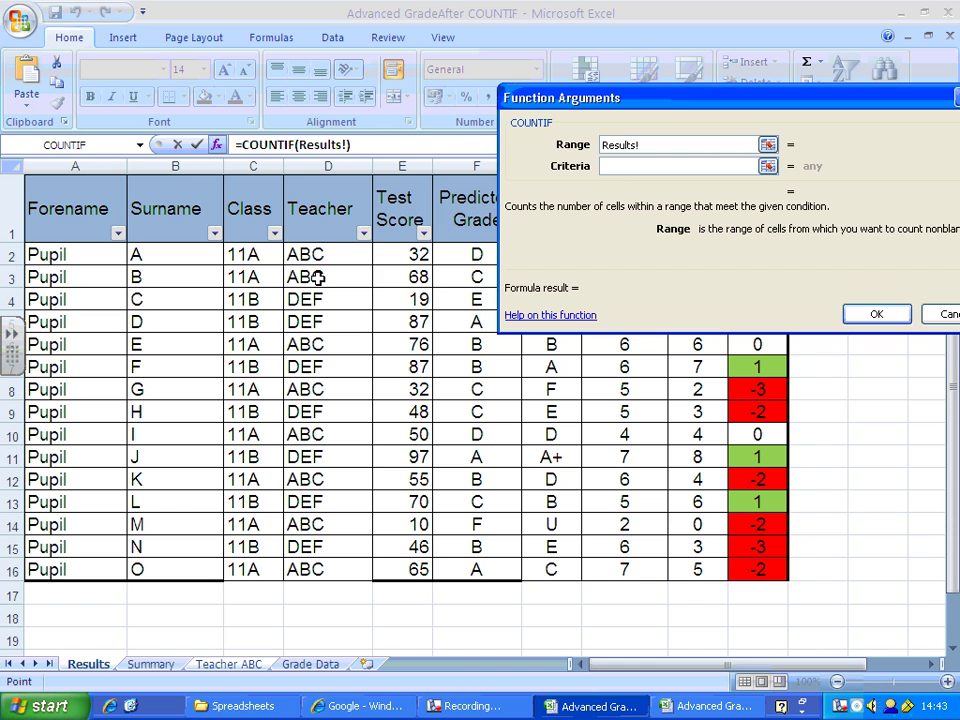
{"action": "left_click_drag", "start_coordinate": [313, 253], "coordinate": [302, 570]}
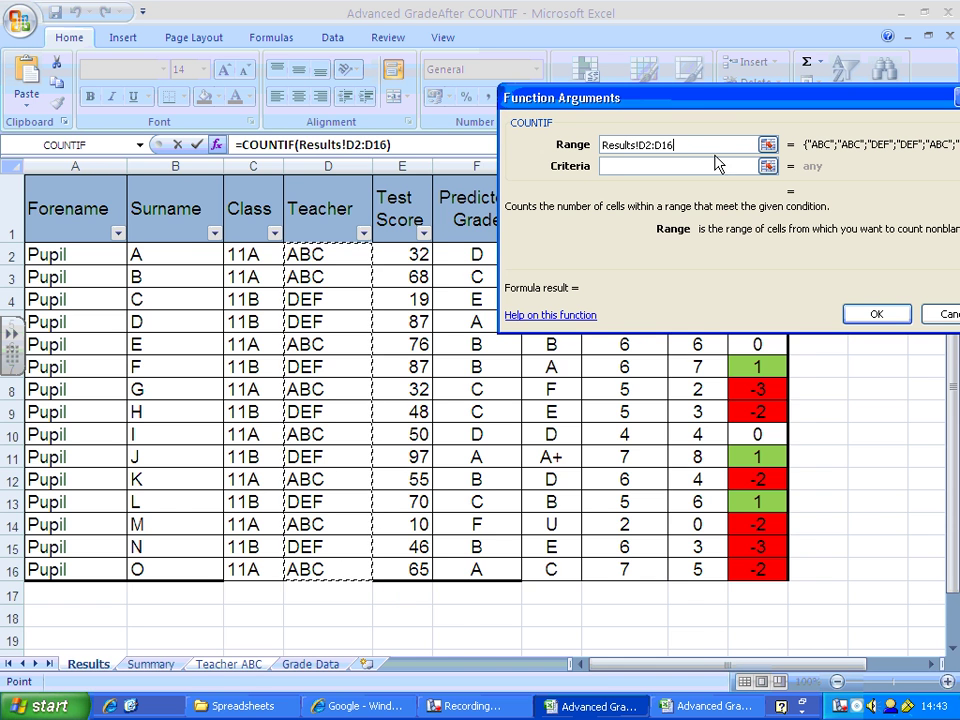
{"action": "left_click", "coordinate": [705, 165]}
{"action": "type", "text": "ABC"}
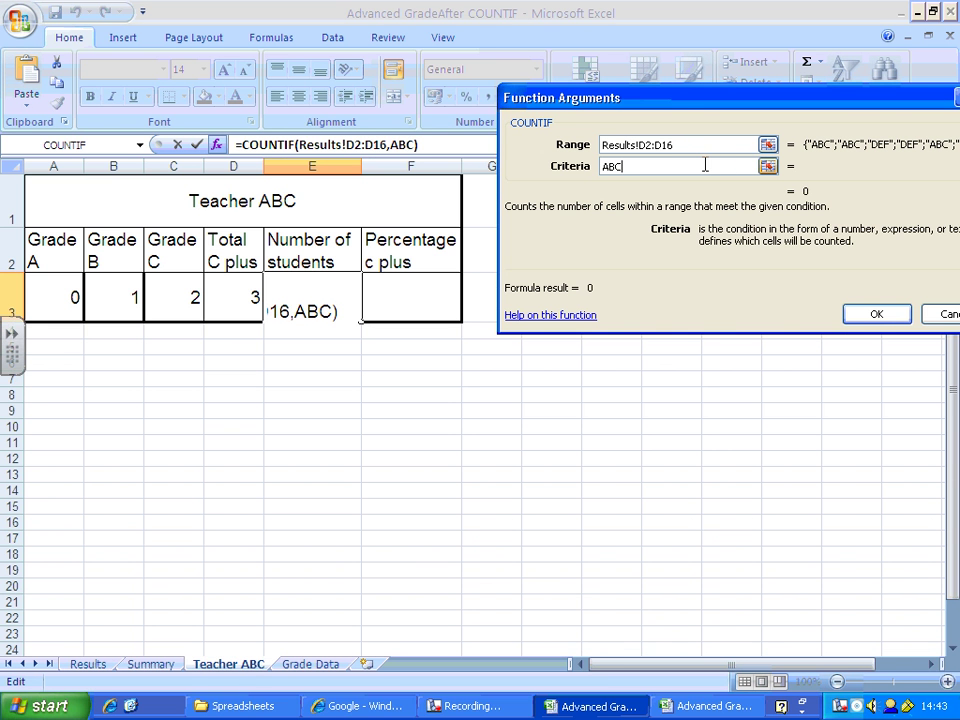
{"action": "key", "text": "Return"}
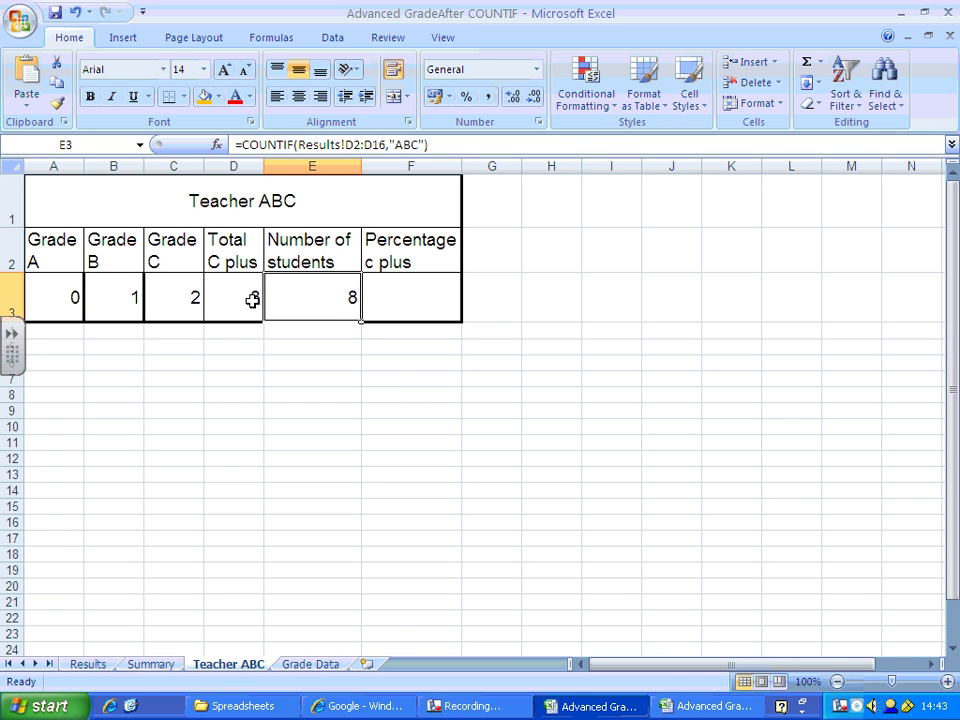
Step: Calculate the Percentage c plus in F3 by dividing Total C plus by Number of students, =D3/E3
{"action": "left_click", "coordinate": [400, 300]}
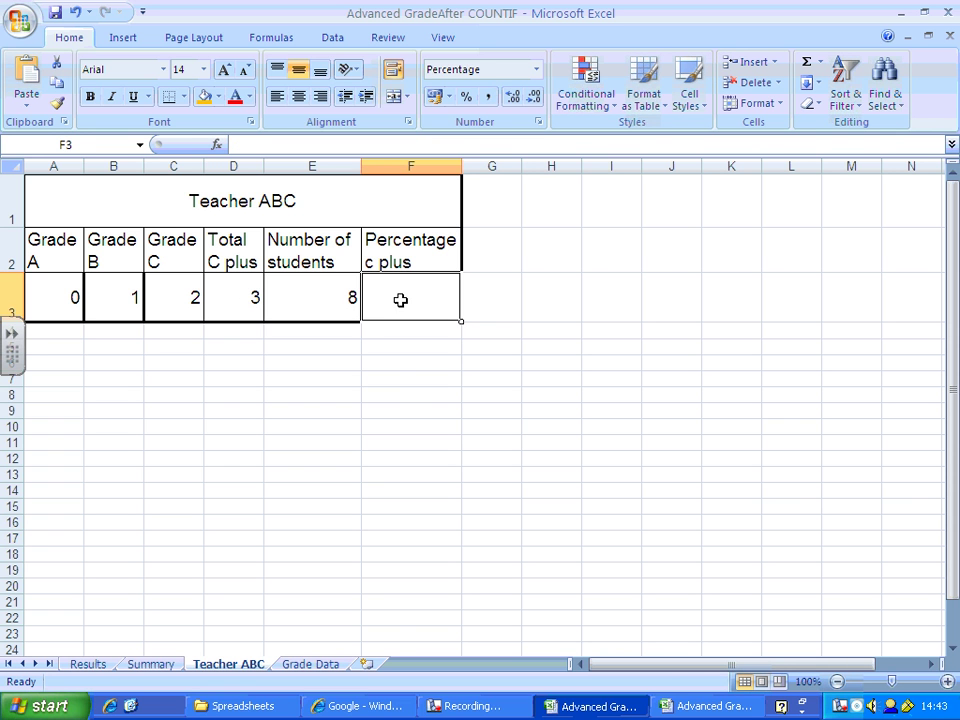
{"action": "type", "text": "="}
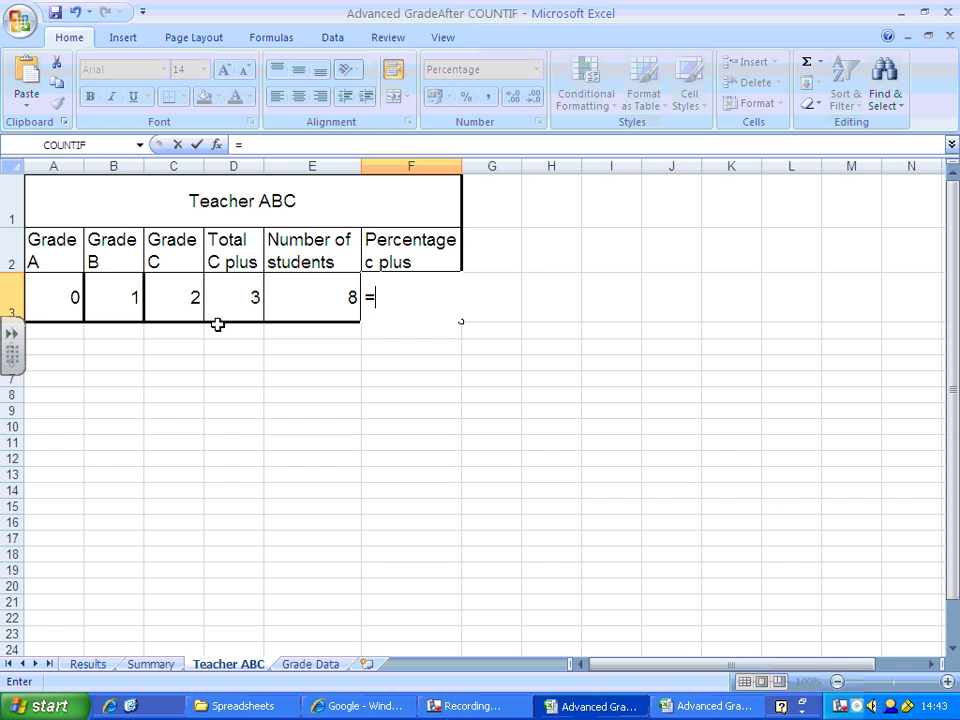
{"action": "left_click", "coordinate": [232, 298]}
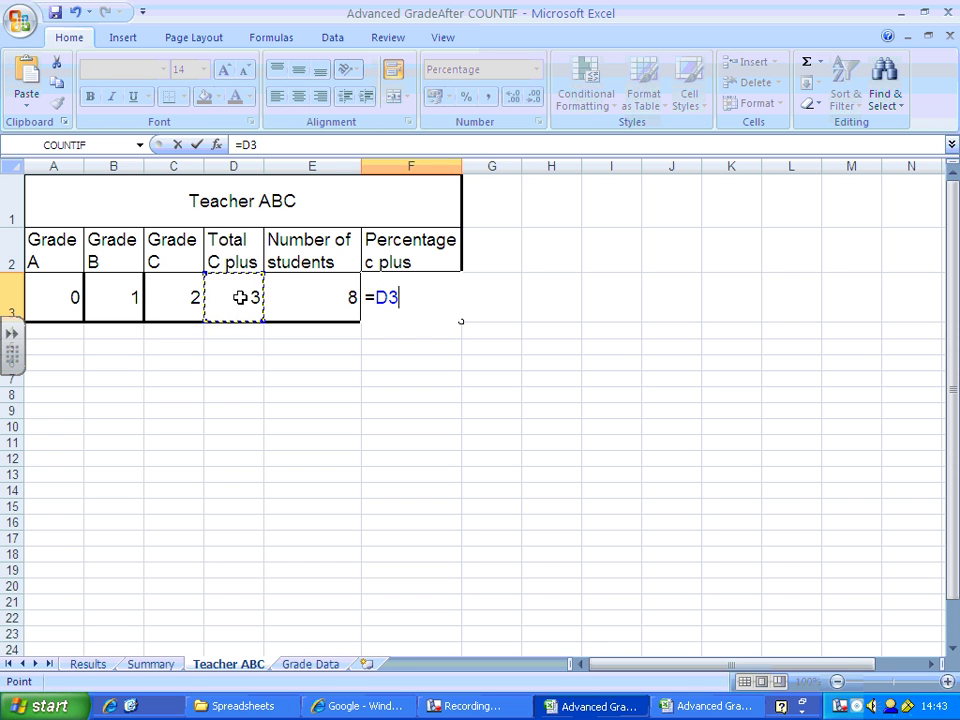
{"action": "type", "text": "/"}
{"action": "left_click", "coordinate": [305, 295]}
{"action": "key", "text": "Return"}
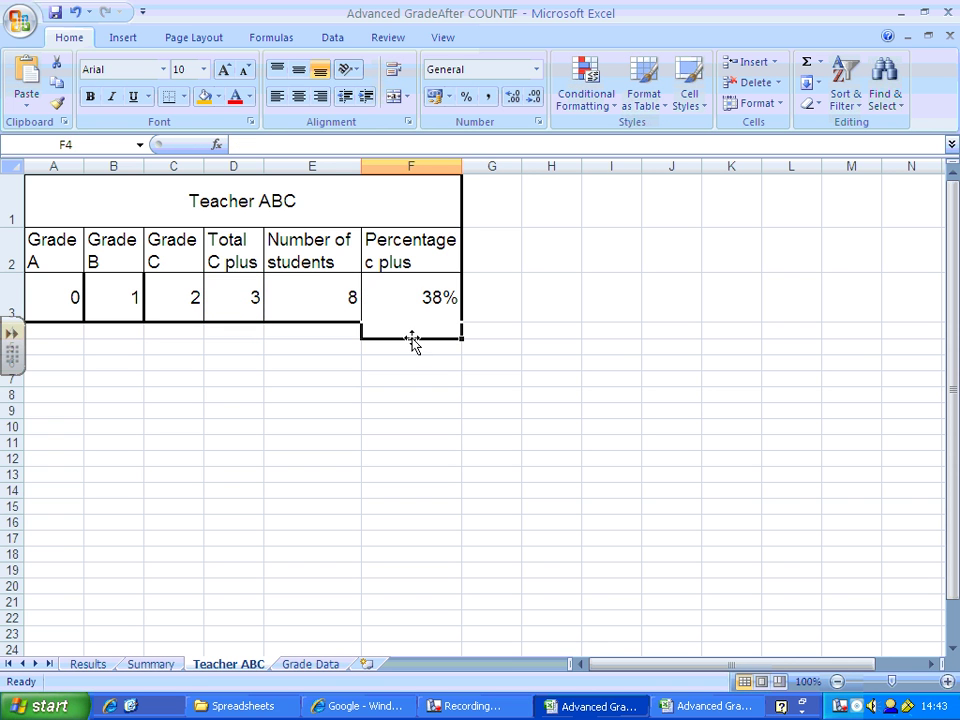
{"action": "left_click", "coordinate": [428, 304]}
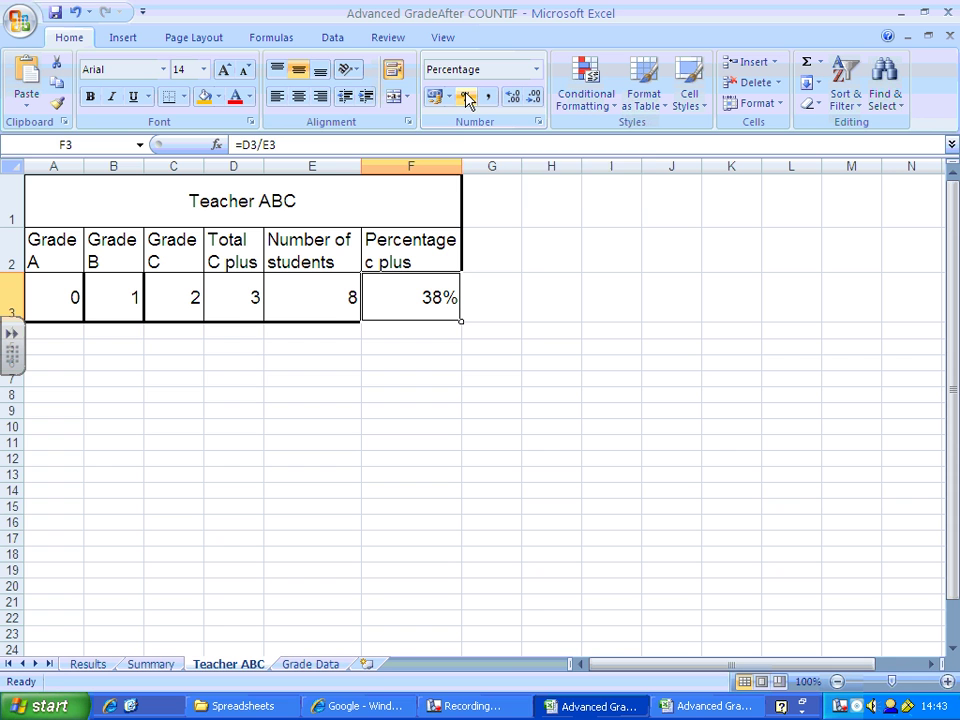